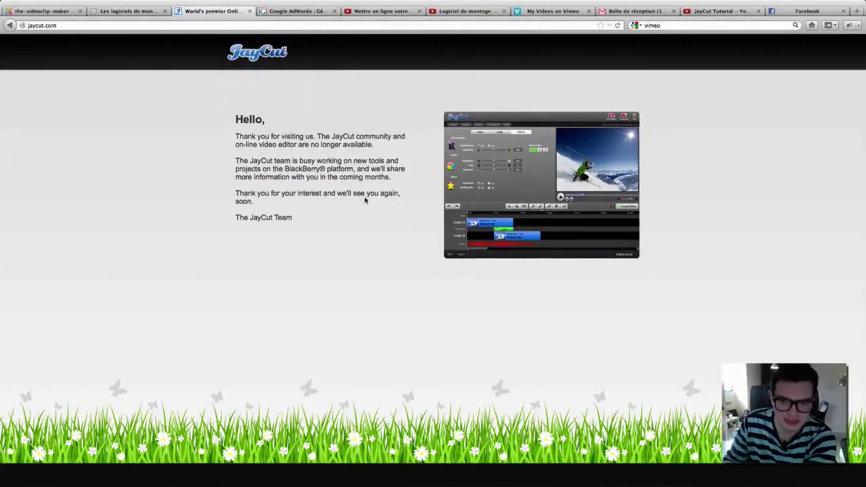
Step: Open the JayCut online editor from its link in the article on free video editing software, and choose Français as the language
{"action": "left_click", "coordinate": [135, 12]}
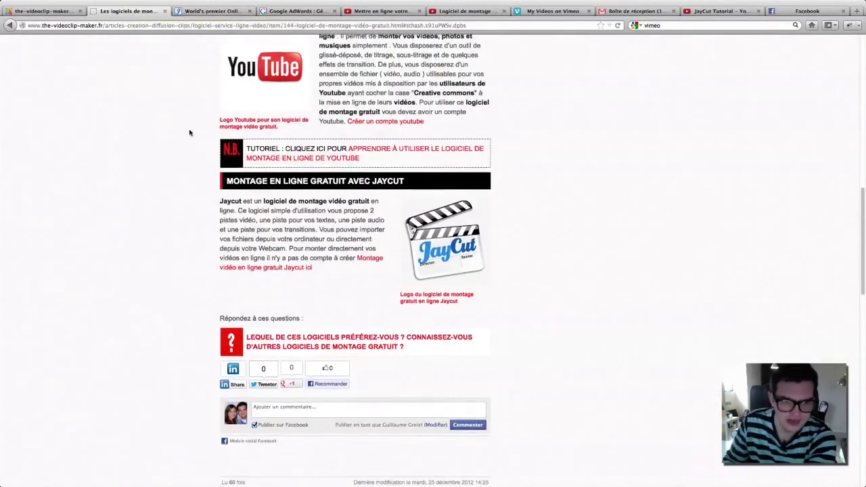
{"action": "scroll", "coordinate": [189, 131], "scroll_direction": "up", "scroll_amount": 15}
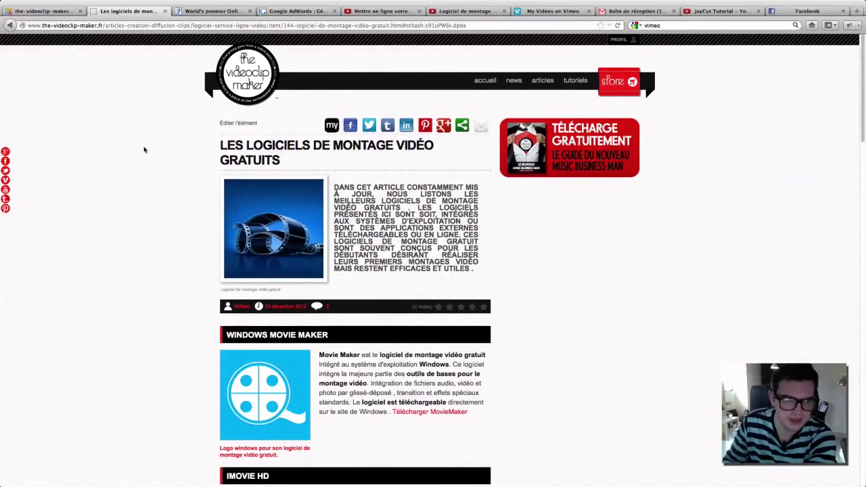
{"action": "scroll", "coordinate": [172, 174], "scroll_direction": "down", "scroll_amount": 5}
{"action": "scroll", "coordinate": [172, 174], "scroll_direction": "up", "scroll_amount": 5}
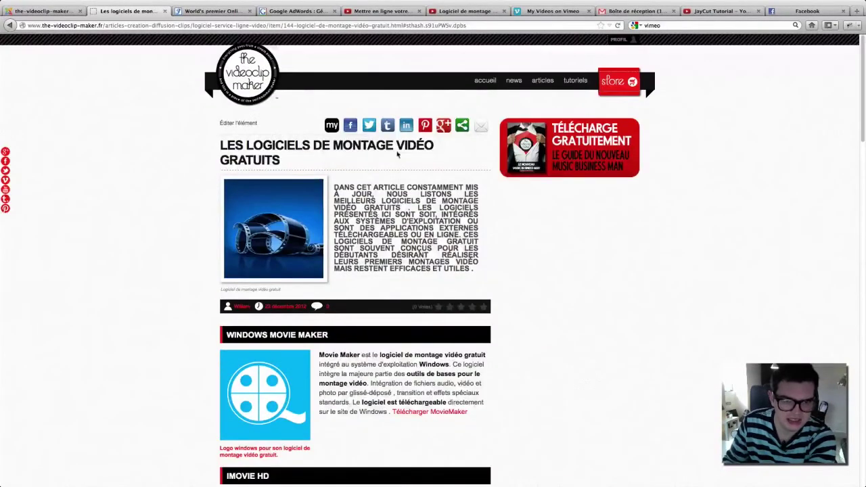
{"action": "scroll", "coordinate": [196, 185], "scroll_direction": "down", "scroll_amount": 10}
{"action": "scroll", "coordinate": [200, 184], "scroll_direction": "down", "scroll_amount": 6}
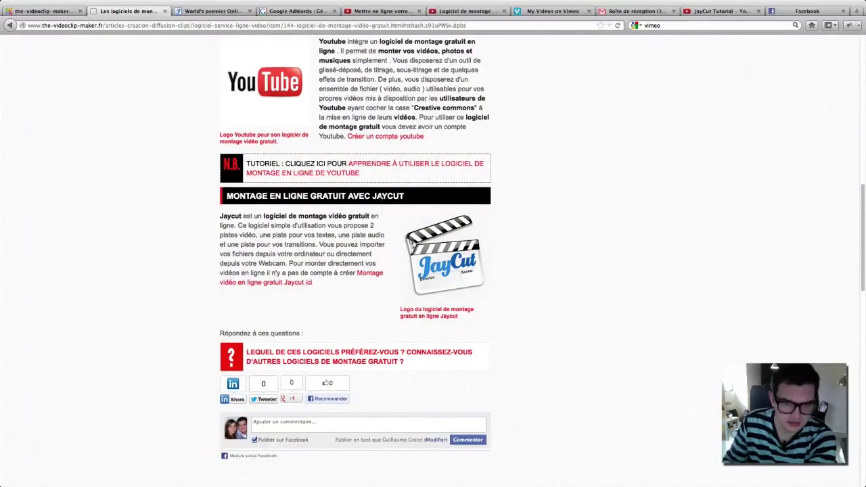
{"action": "left_click", "coordinate": [377, 279]}
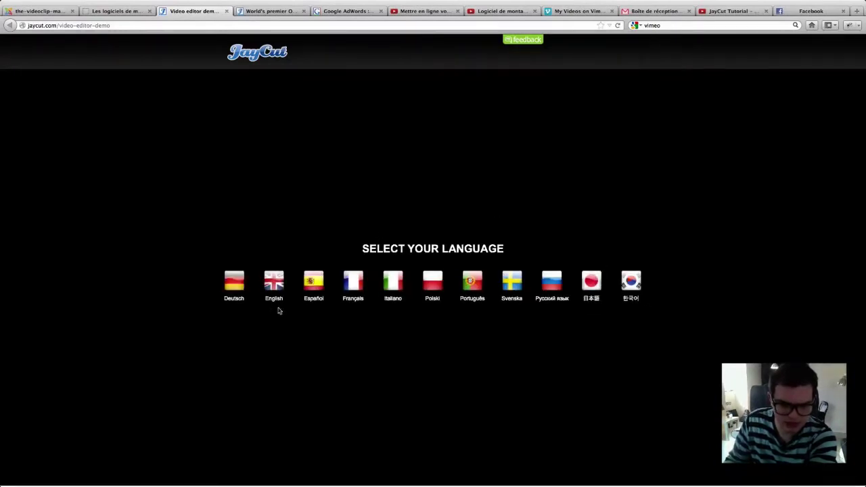
{"action": "left_click", "coordinate": [352, 285]}
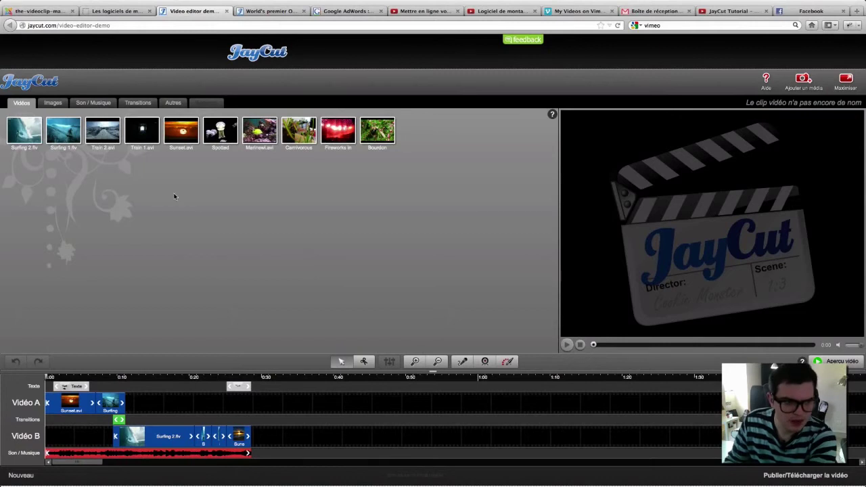
Step: Examine the media library's images, sound and music, transitions, and other elements such as text and solid colour
{"action": "left_click", "coordinate": [53, 103]}
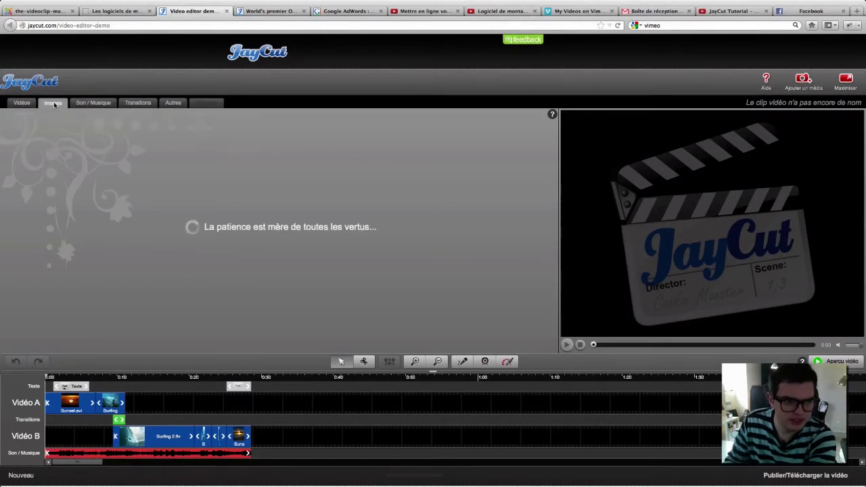
{"action": "left_click", "coordinate": [90, 103]}
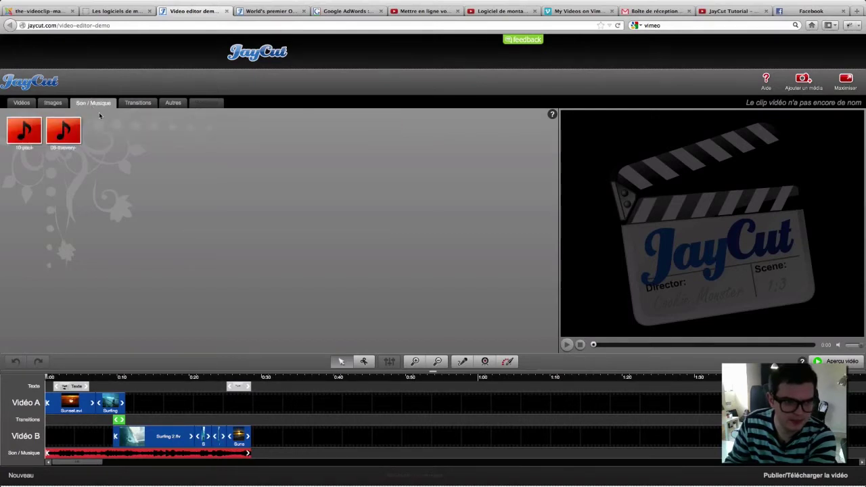
{"action": "left_click", "coordinate": [138, 102]}
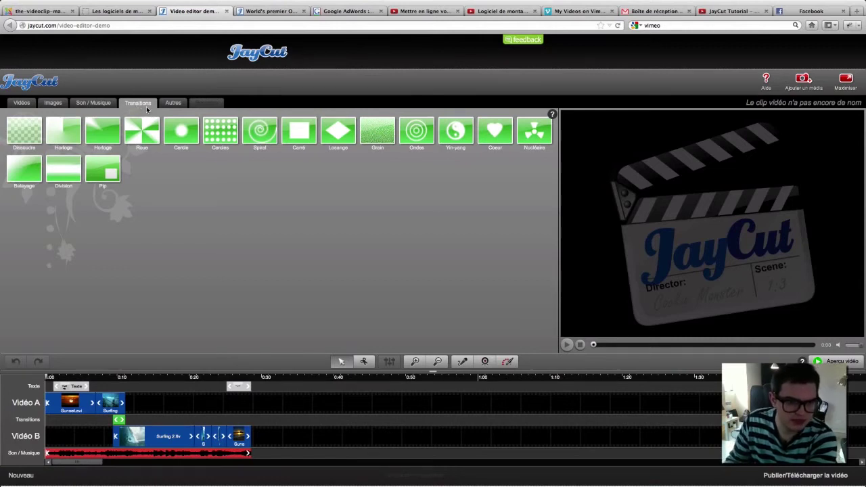
{"action": "left_click", "coordinate": [171, 104]}
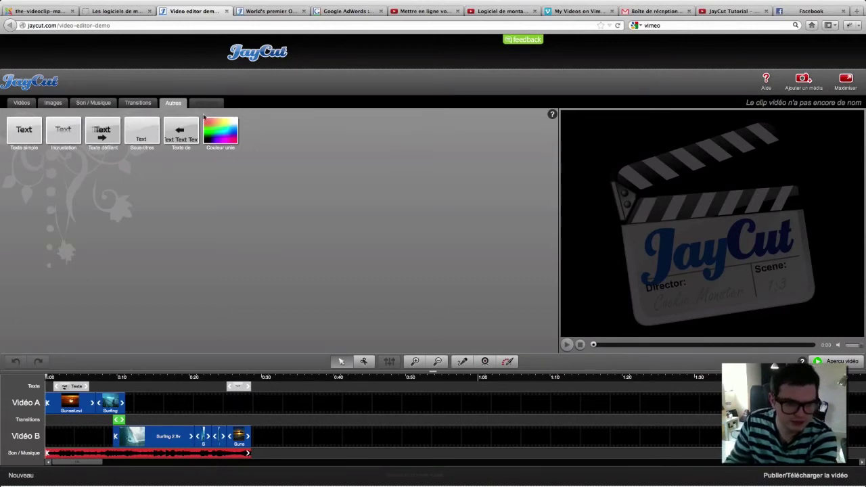
{"action": "left_click", "coordinate": [138, 102]}
Step: Select the Sunset.avi clip on track Vidéo A and examine its speed, sound and effects settings
{"action": "left_click", "coordinate": [72, 409]}
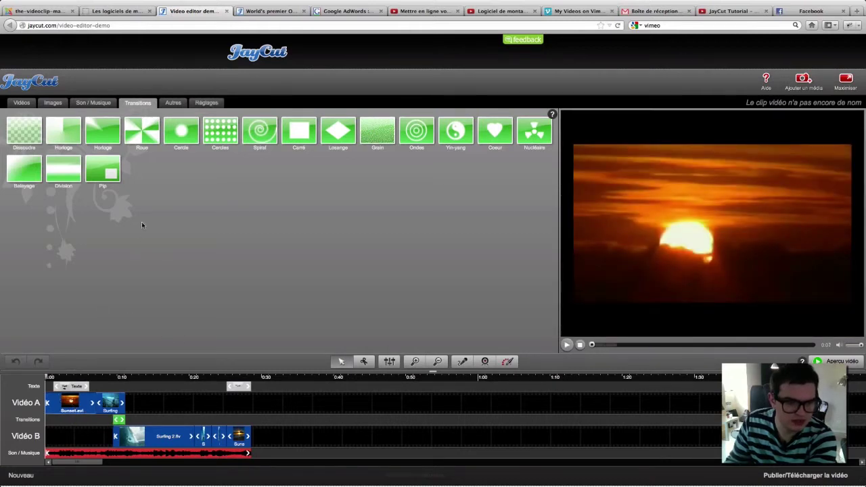
{"action": "left_click", "coordinate": [207, 103]}
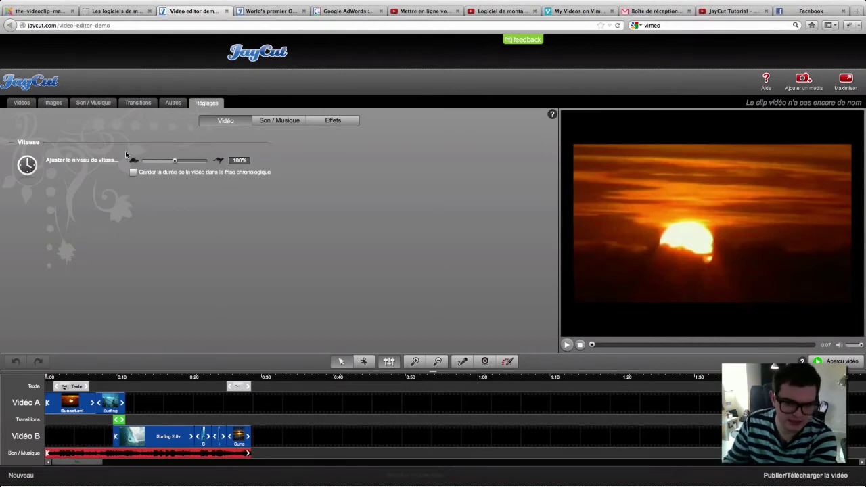
{"action": "left_click", "coordinate": [295, 120]}
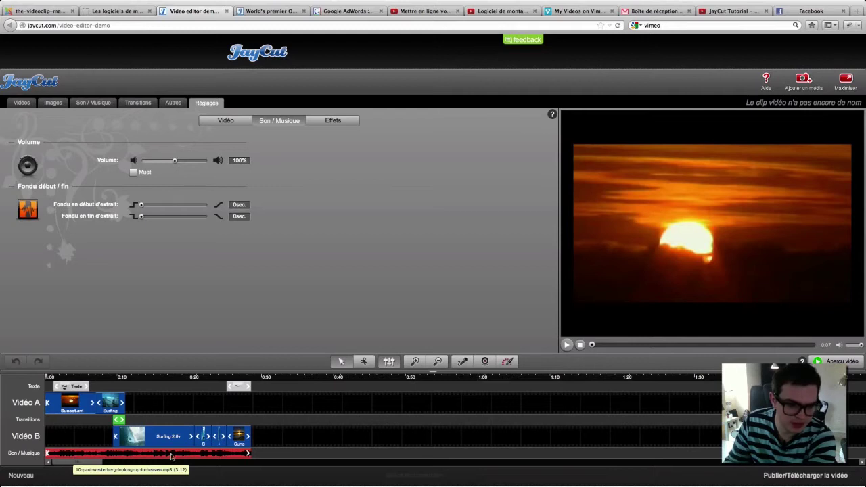
{"action": "left_click", "coordinate": [330, 121]}
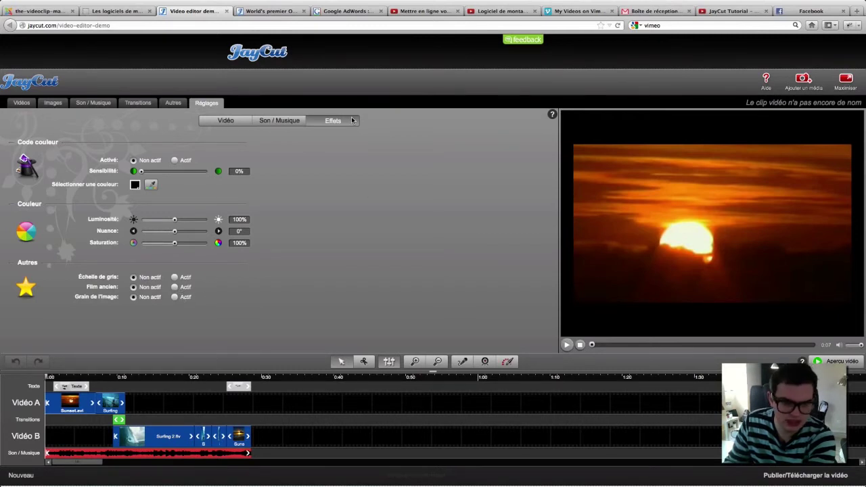
Step: Preview the Surfing 1.flv clip from the video library and play the opening of the timeline montage
{"action": "left_click", "coordinate": [22, 104]}
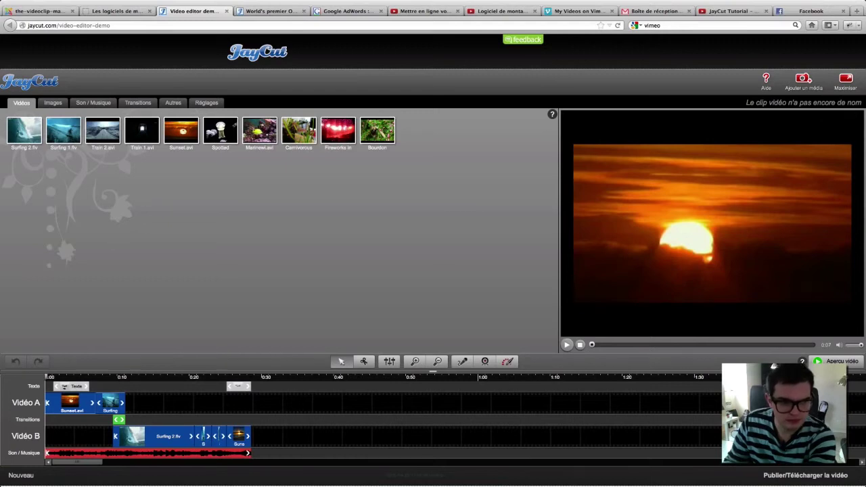
{"action": "left_click", "coordinate": [68, 135]}
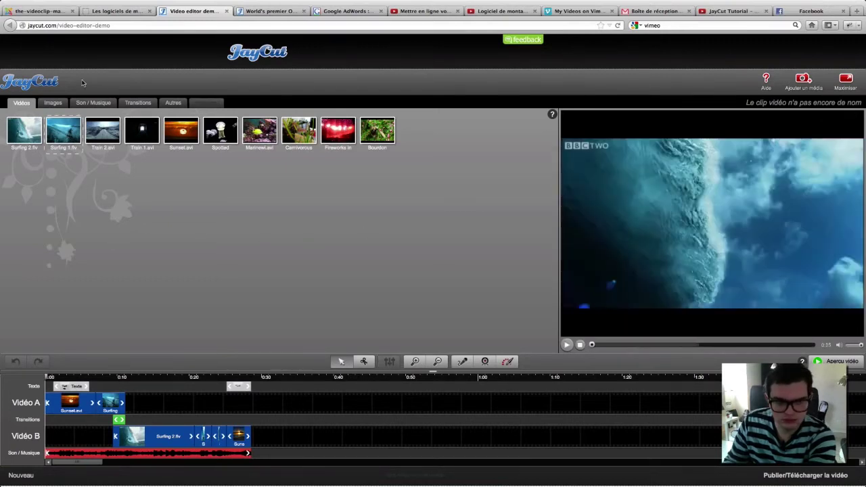
{"action": "left_click", "coordinate": [567, 345]}
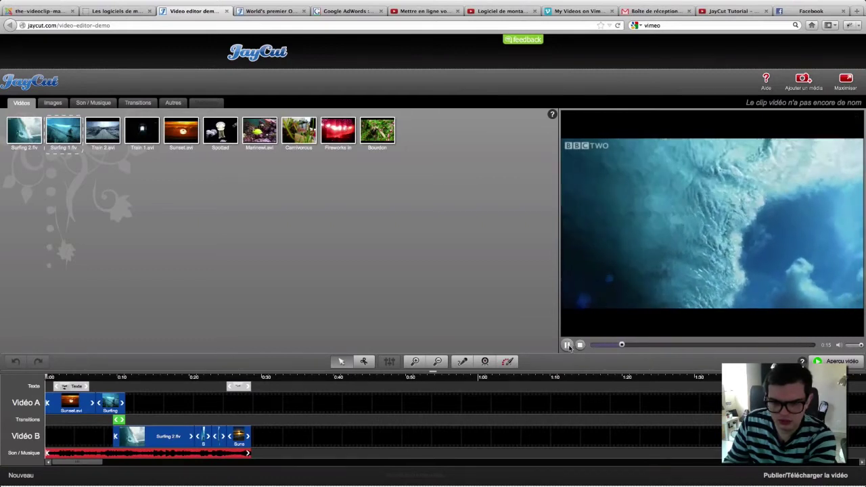
{"action": "left_click", "coordinate": [567, 345]}
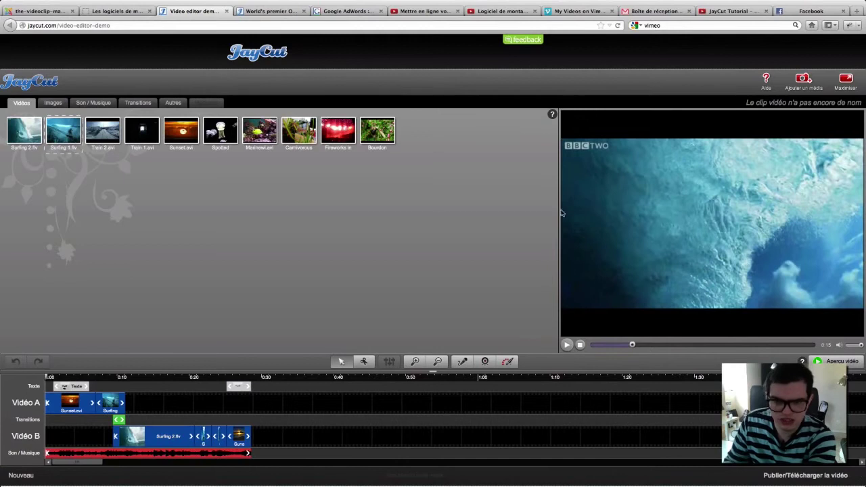
{"action": "left_click", "coordinate": [65, 376]}
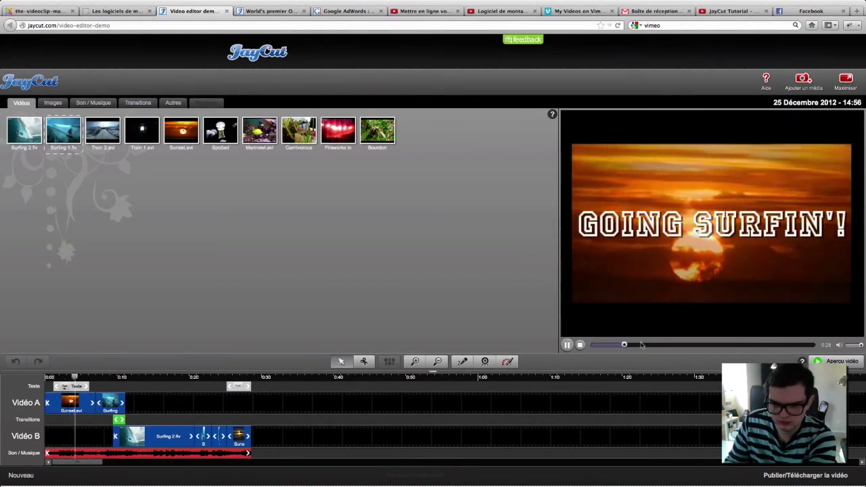
{"action": "left_click", "coordinate": [580, 345]}
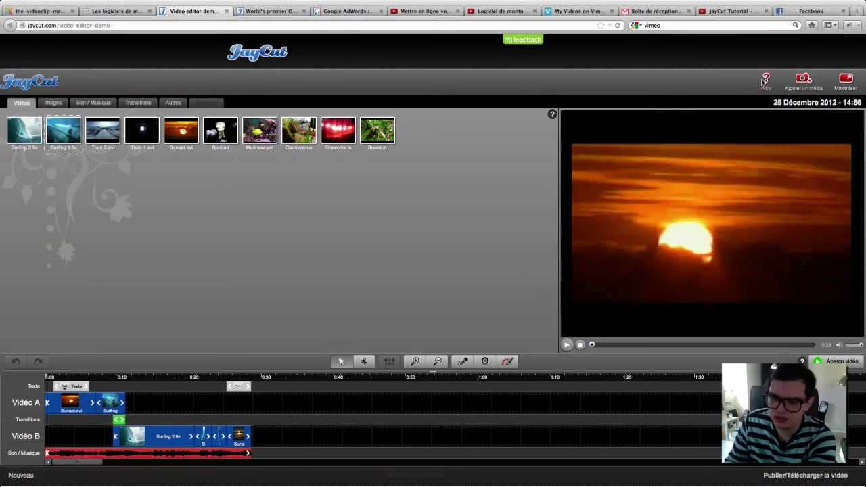
Step: Examine how to add a media file from the computer, up to the file selection, without uploading anything
{"action": "left_click", "coordinate": [804, 80]}
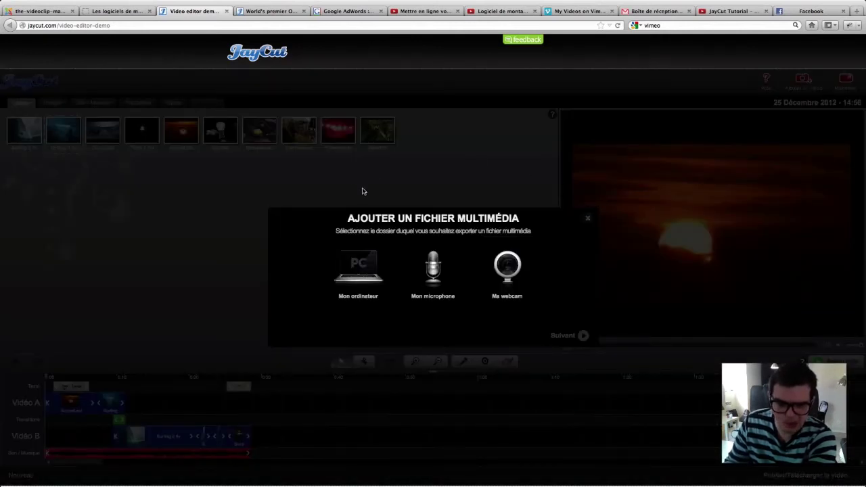
{"action": "left_click", "coordinate": [363, 285]}
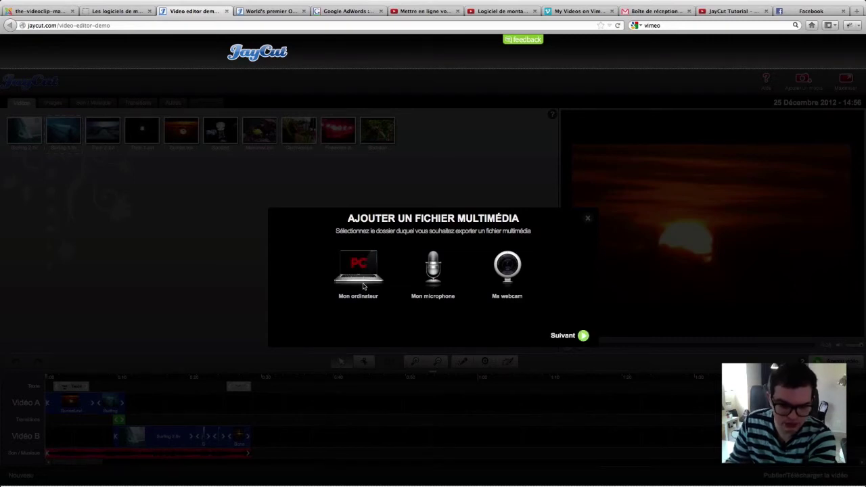
{"action": "left_click", "coordinate": [582, 336]}
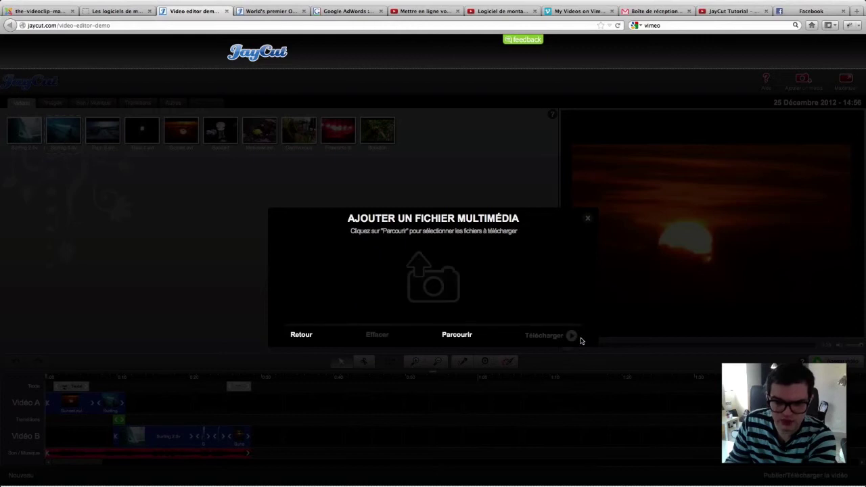
{"action": "left_click", "coordinate": [452, 336]}
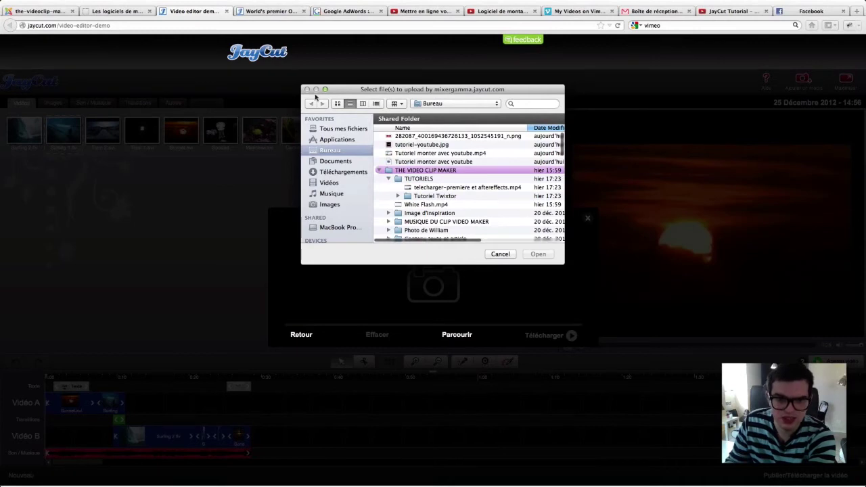
{"action": "left_click", "coordinate": [501, 253]}
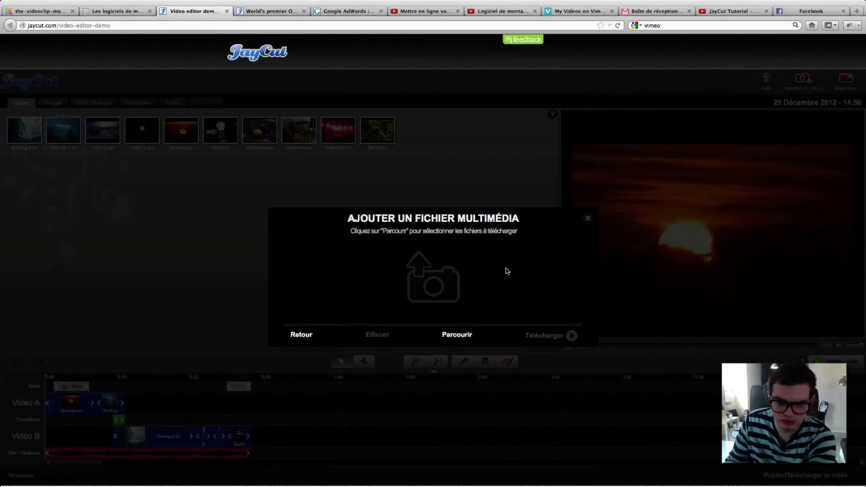
{"action": "left_click", "coordinate": [587, 218]}
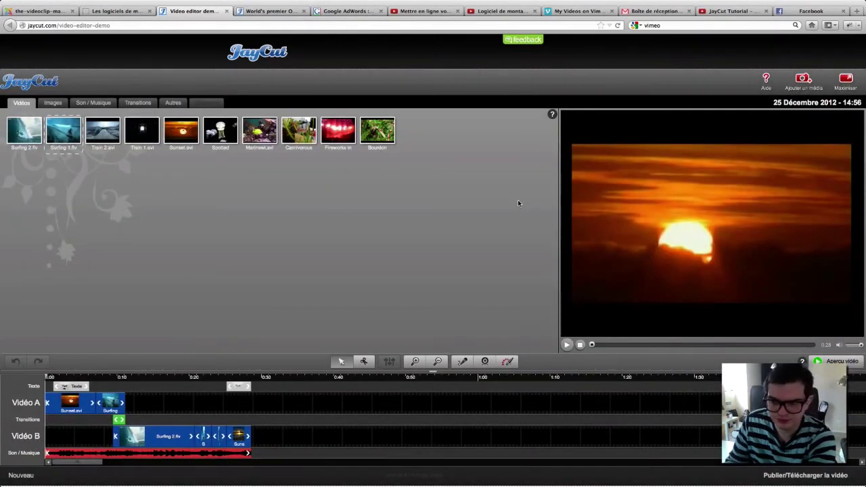
Step: Show the editor in full screen and restore it to its normal size
{"action": "left_click", "coordinate": [848, 81]}
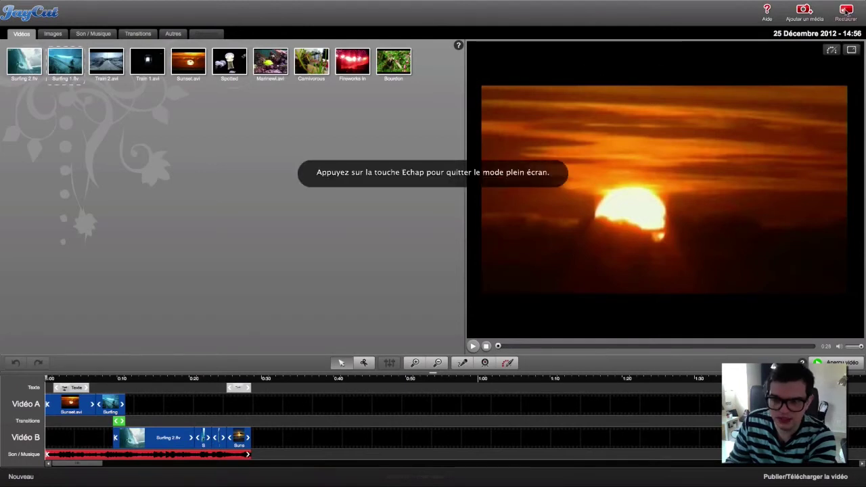
{"action": "left_click", "coordinate": [842, 11]}
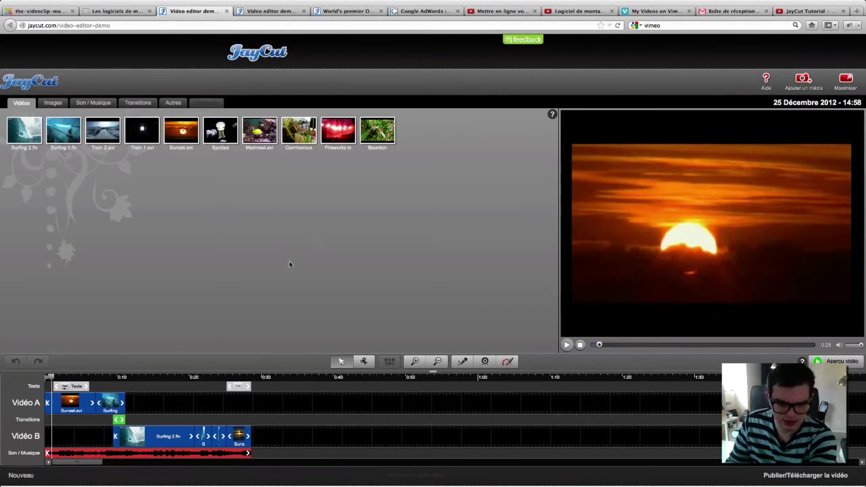
Step: Split the Surfing 2.flv clip on track Vidéo B at about 0:12
{"action": "left_click", "coordinate": [72, 403]}
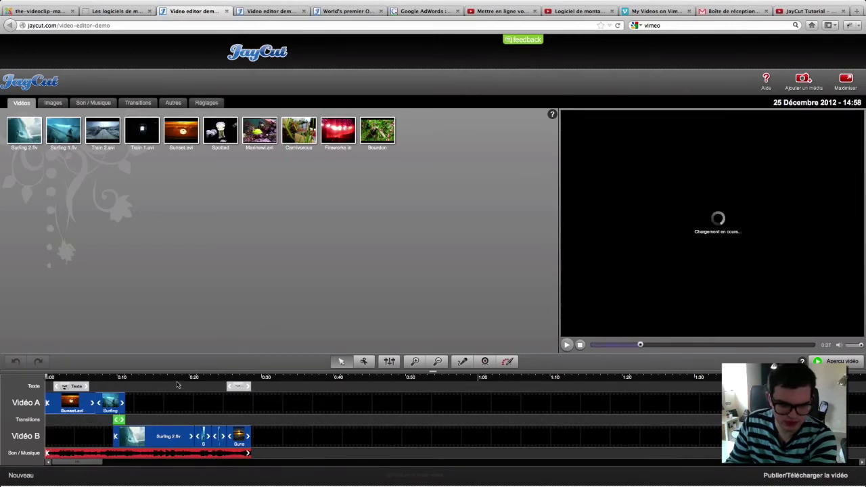
{"action": "left_click", "coordinate": [366, 359]}
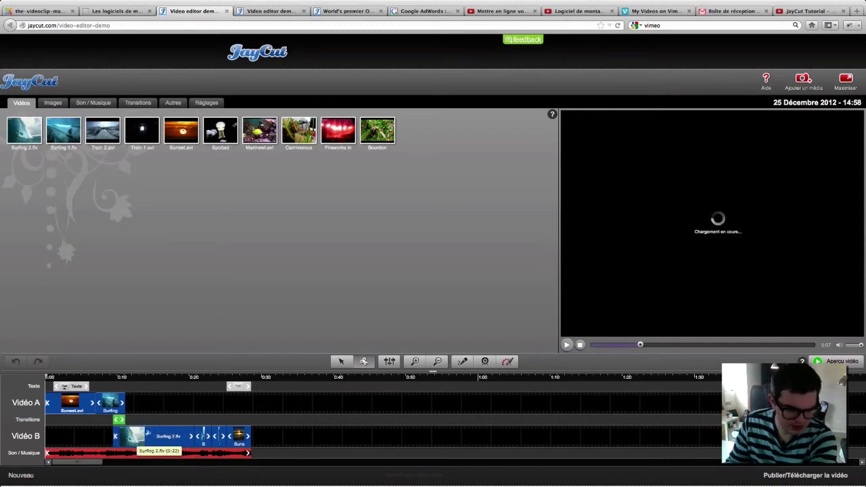
{"action": "left_click_drag", "start_coordinate": [48, 376], "coordinate": [134, 387]}
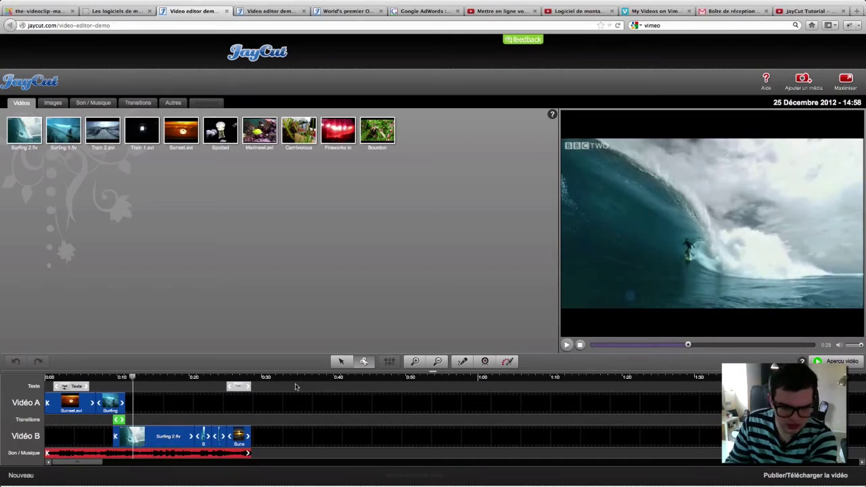
{"action": "left_click", "coordinate": [133, 434]}
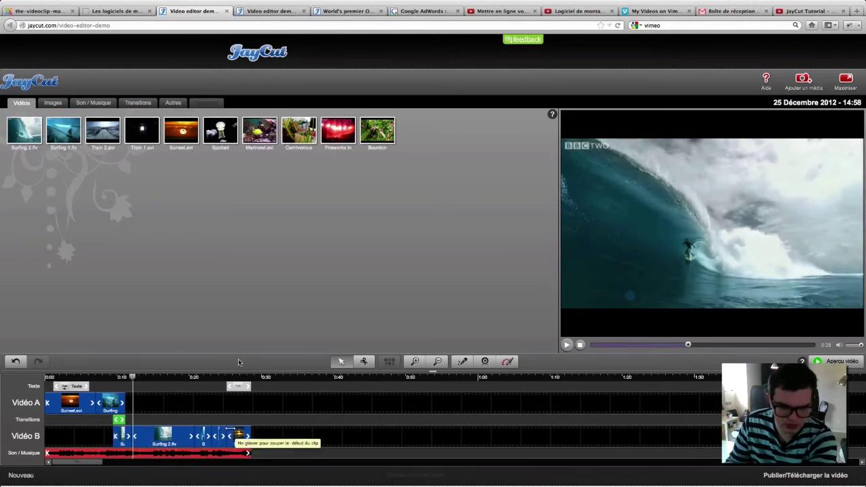
Step: Examine the split Surfing 2.flv clip and its neighbours on the timeline at several zoom levels
{"action": "left_click", "coordinate": [414, 361]}
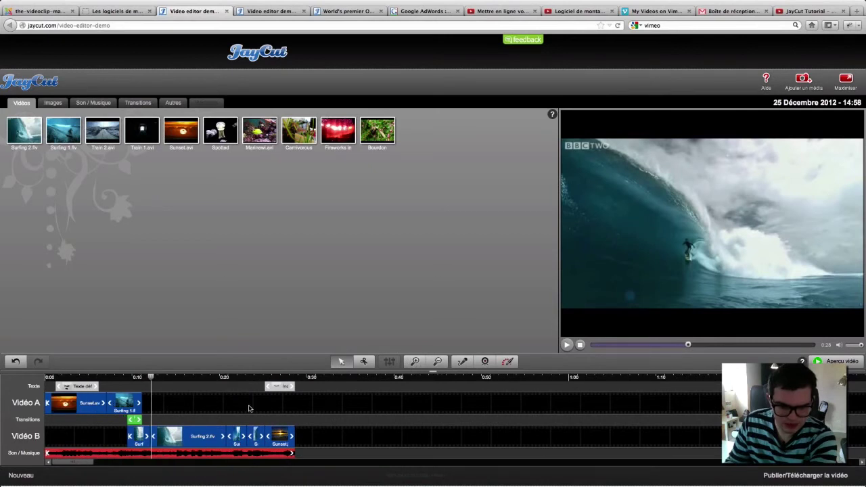
{"action": "left_click", "coordinate": [415, 362]}
{"action": "left_click", "coordinate": [415, 361]}
{"action": "left_click", "coordinate": [415, 362]}
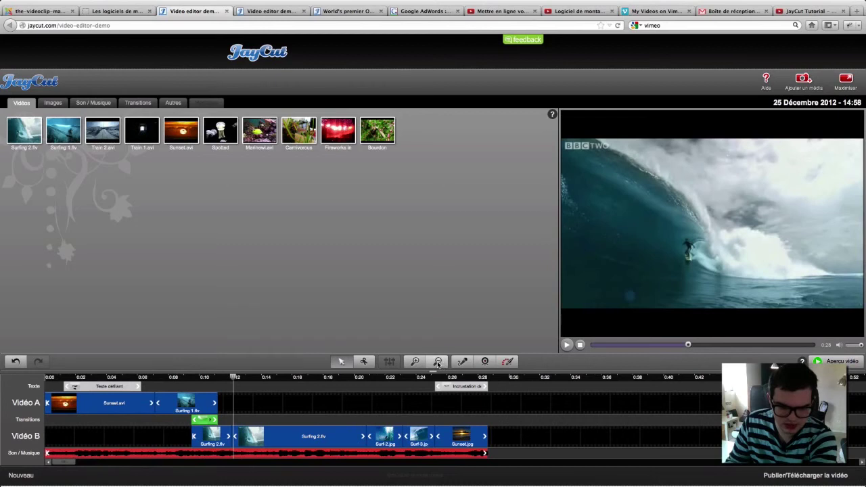
{"action": "left_click", "coordinate": [437, 361]}
{"action": "left_click", "coordinate": [438, 362]}
{"action": "left_click", "coordinate": [416, 362]}
{"action": "left_click", "coordinate": [415, 361]}
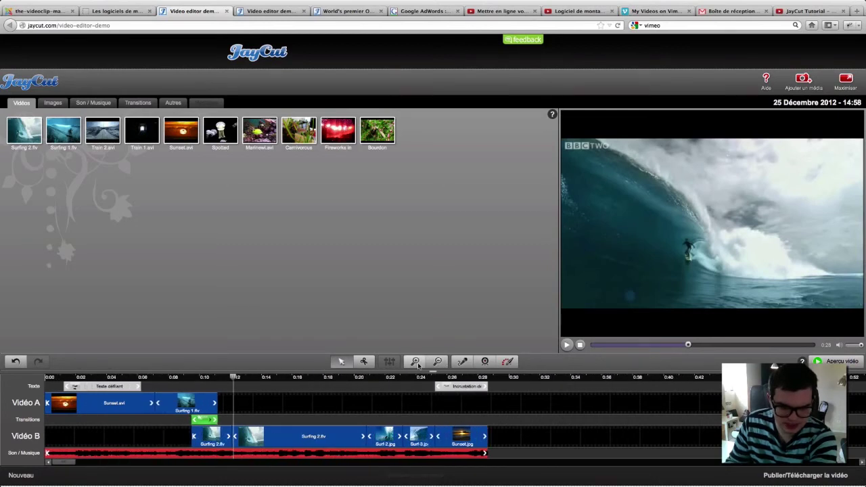
Step: Inspect the timeline up close around the 0:12 cut, then zoom out until the whole edit fits in view
{"action": "left_click", "coordinate": [418, 365]}
{"action": "left_click", "coordinate": [416, 362]}
{"action": "left_click", "coordinate": [416, 362]}
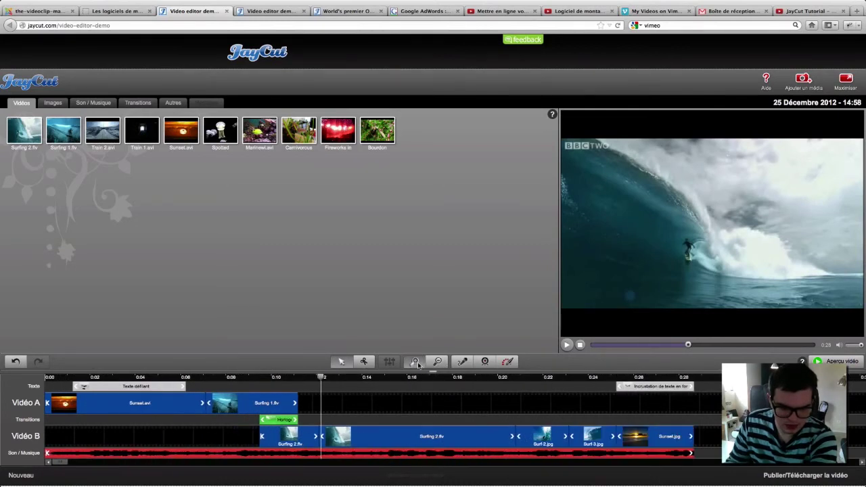
{"action": "left_click", "coordinate": [415, 362]}
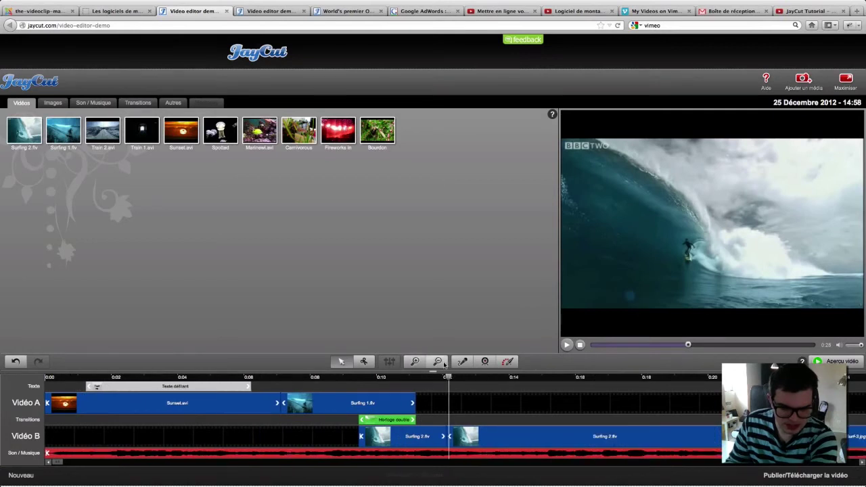
{"action": "left_click", "coordinate": [438, 362]}
{"action": "left_click", "coordinate": [437, 362]}
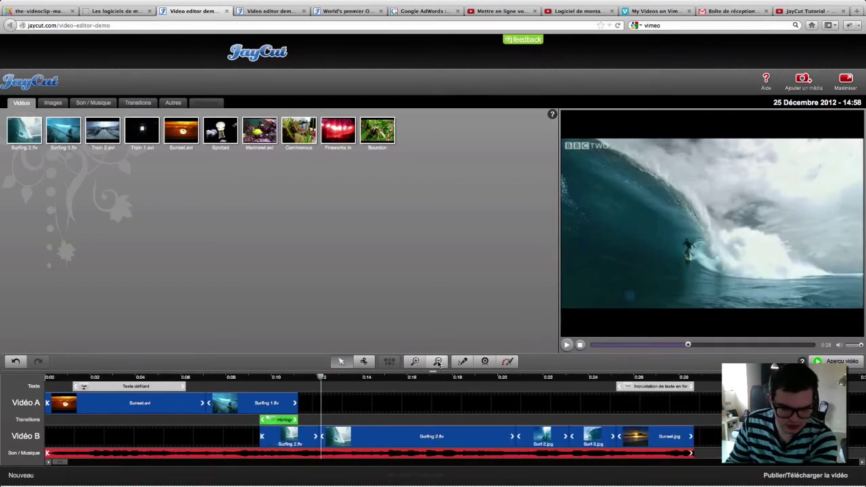
{"action": "left_click", "coordinate": [437, 362]}
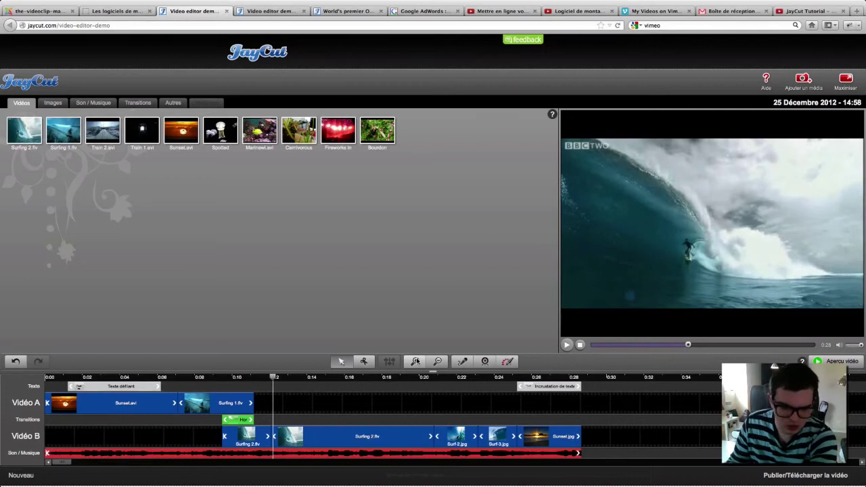
Step: Examine the microphone recording options, including the selectable microphones, and leave without recording anything
{"action": "left_click", "coordinate": [463, 363]}
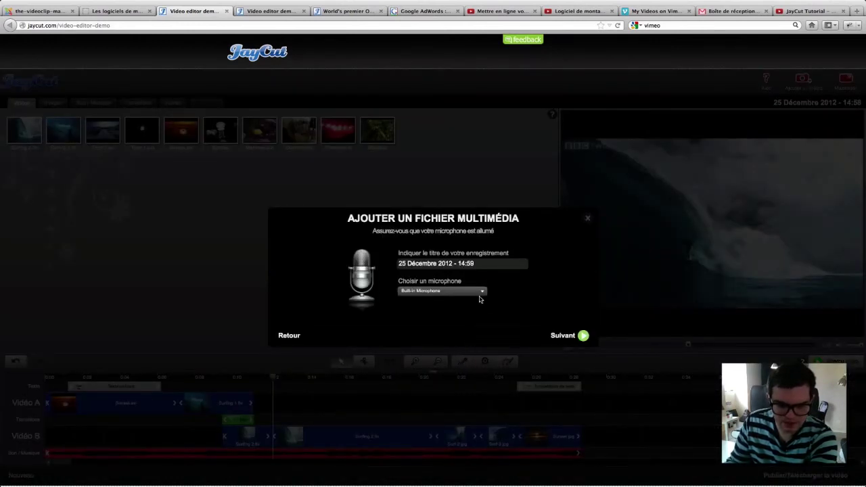
{"action": "left_click", "coordinate": [482, 292]}
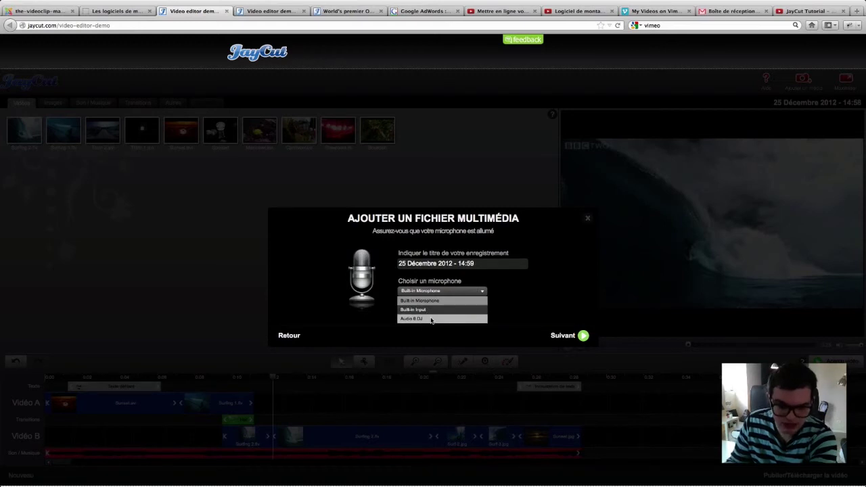
{"action": "left_click", "coordinate": [587, 219]}
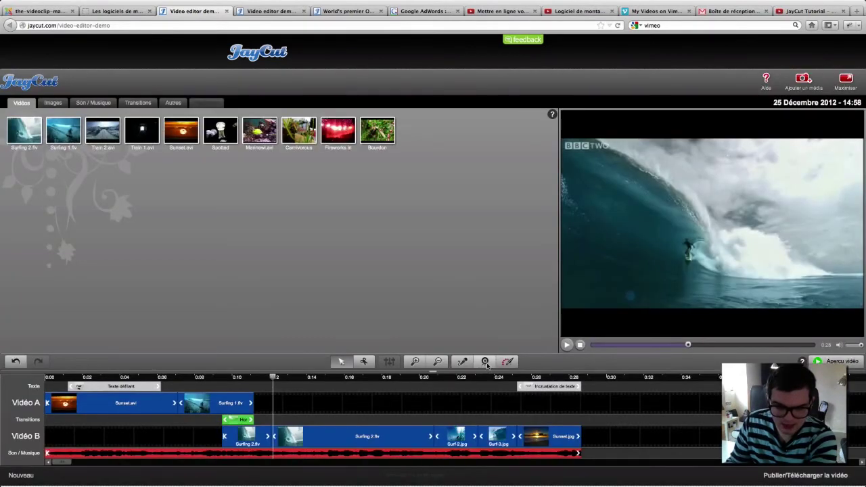
Step: Set the drawing tool to pink colour, freehand shape and the second-thinnest line thickness
{"action": "left_click", "coordinate": [510, 363]}
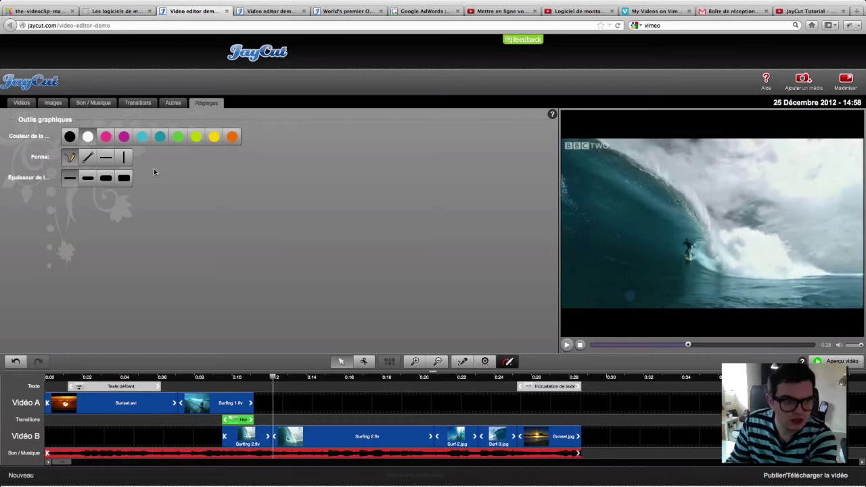
{"action": "left_click", "coordinate": [106, 139]}
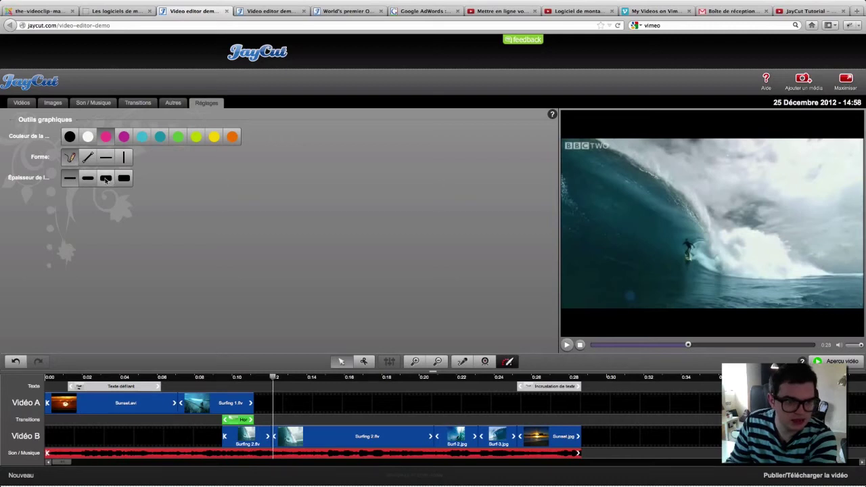
{"action": "left_click", "coordinate": [95, 163]}
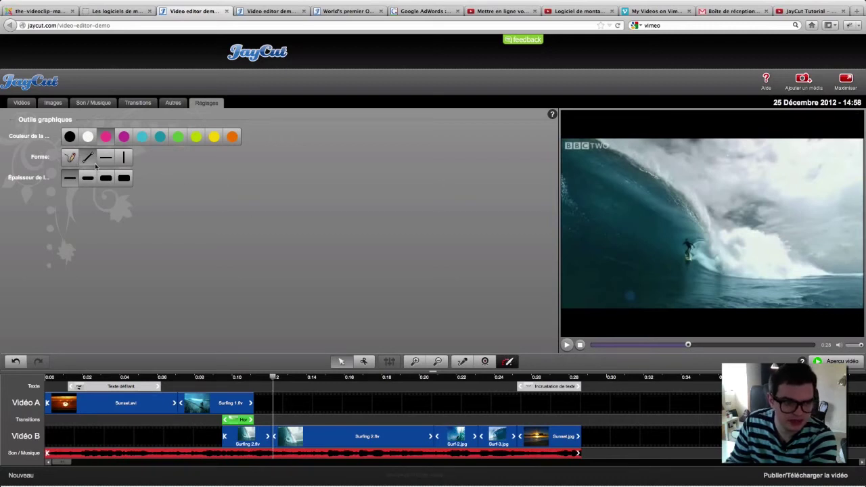
{"action": "left_click", "coordinate": [76, 159]}
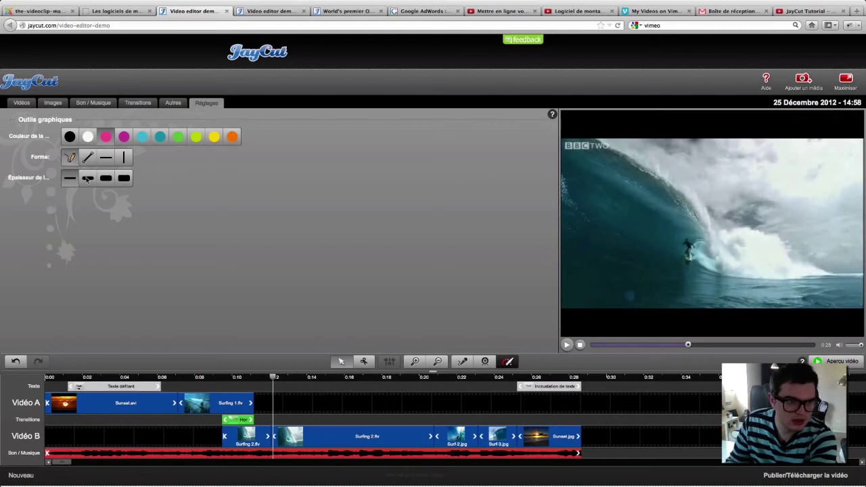
{"action": "left_click", "coordinate": [89, 180]}
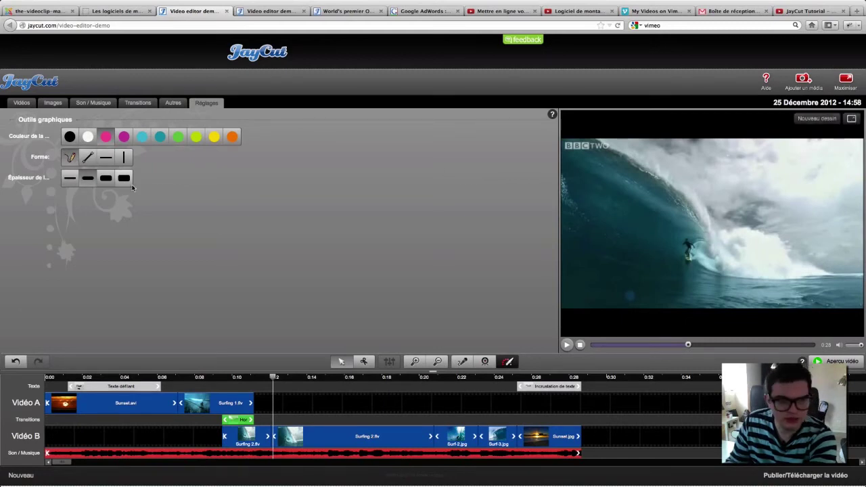
Step: Draw freehand pink loops over the surfer frame at about 0:12 as a new drawing
{"action": "mouse_move", "coordinate": [809, 160]}
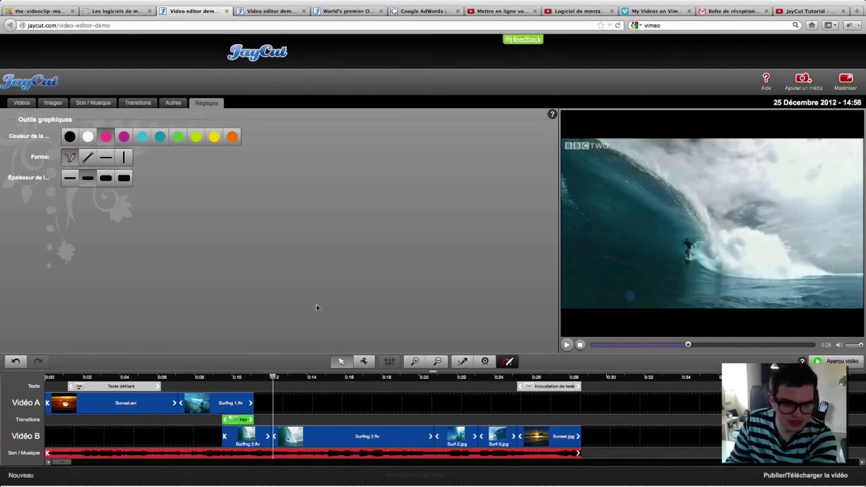
{"action": "mouse_move", "coordinate": [806, 135]}
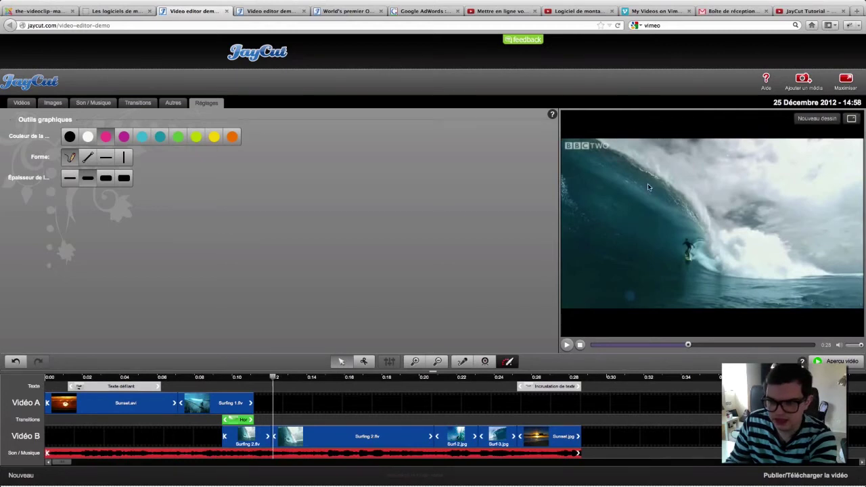
{"action": "left_click", "coordinate": [807, 121]}
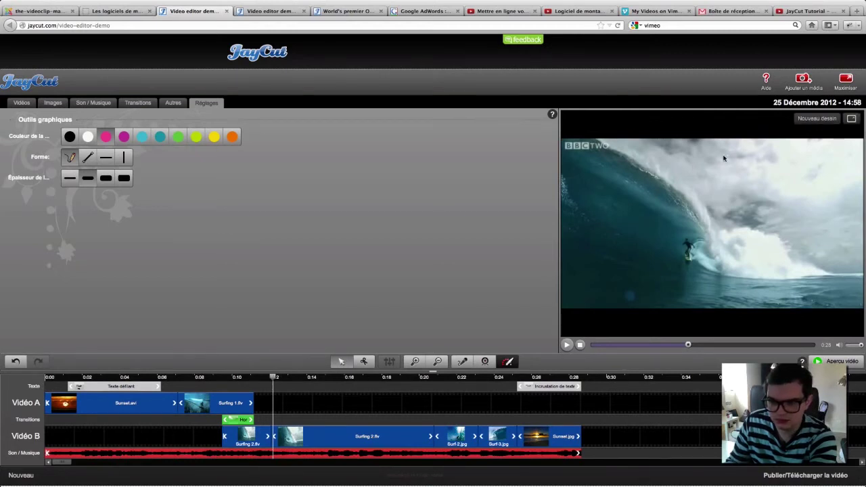
{"action": "mouse_move", "coordinate": [701, 163]}
{"action": "left_mouse_down"}
{"action": "mouse_move", "coordinate": [691, 197]}
{"action": "mouse_move", "coordinate": [717, 209]}
{"action": "mouse_move", "coordinate": [754, 177]}
{"action": "mouse_move", "coordinate": [697, 250]}
{"action": "mouse_move", "coordinate": [656, 228]}
{"action": "mouse_move", "coordinate": [736, 238]}
{"action": "mouse_move", "coordinate": [626, 259]}
{"action": "mouse_move", "coordinate": [676, 191]}
{"action": "mouse_move", "coordinate": [689, 277]}
{"action": "mouse_move", "coordinate": [681, 192]}
{"action": "mouse_move", "coordinate": [792, 165]}
{"action": "left_mouse_up"}
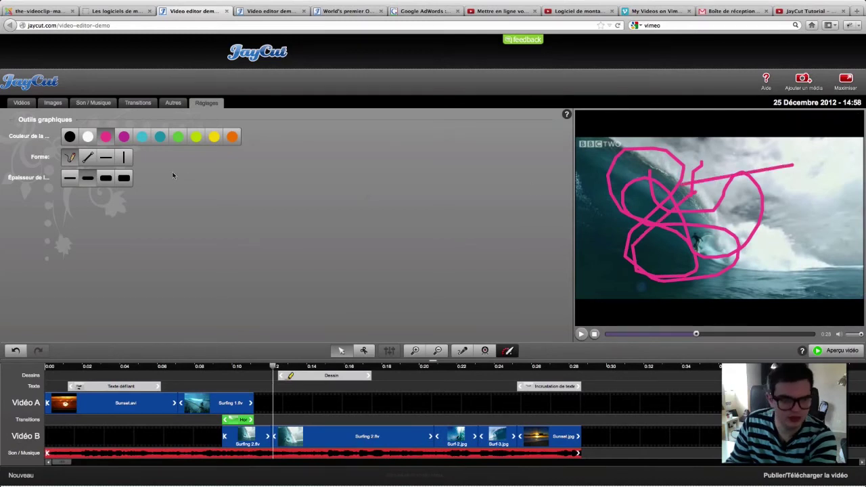
Step: Add several pink straight lines at different angles to the drawing over the surfer frame
{"action": "left_click", "coordinate": [88, 157]}
{"action": "left_click", "coordinate": [775, 180]}
{"action": "left_click_drag", "start_coordinate": [783, 255], "coordinate": [781, 274]}
{"action": "mouse_move", "coordinate": [811, 238]}
{"action": "left_mouse_down"}
{"action": "mouse_move", "coordinate": [703, 220]}
{"action": "mouse_move", "coordinate": [649, 169]}
{"action": "left_mouse_up"}
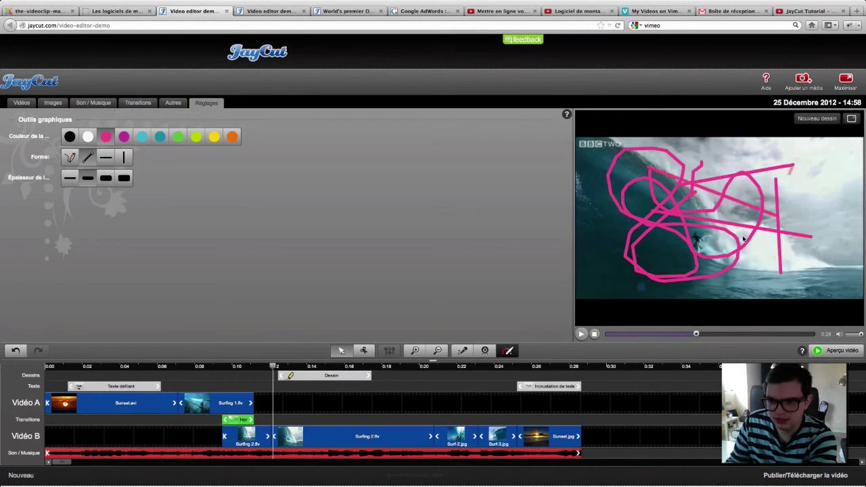
{"action": "left_click_drag", "start_coordinate": [793, 165], "coordinate": [743, 239]}
Step: Add one strictly horizontal line across the middle of the drawing and one strictly vertical line near its right side
{"action": "left_click", "coordinate": [107, 157]}
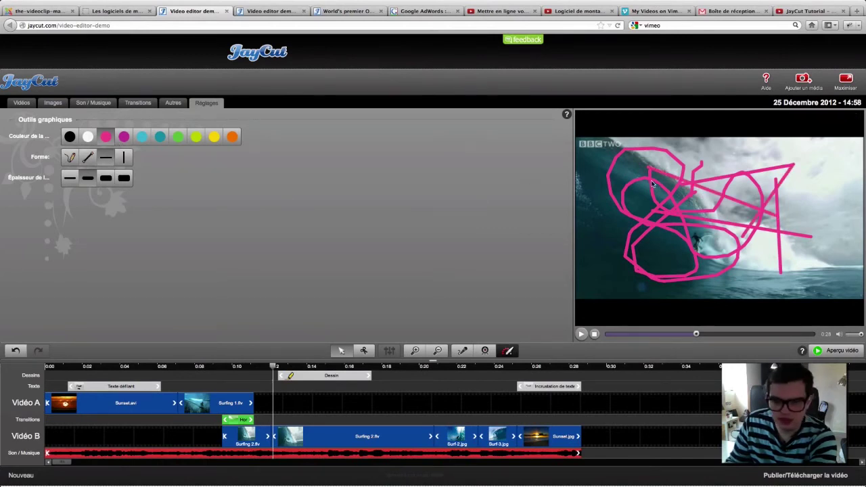
{"action": "left_click_drag", "start_coordinate": [647, 215], "coordinate": [784, 214]}
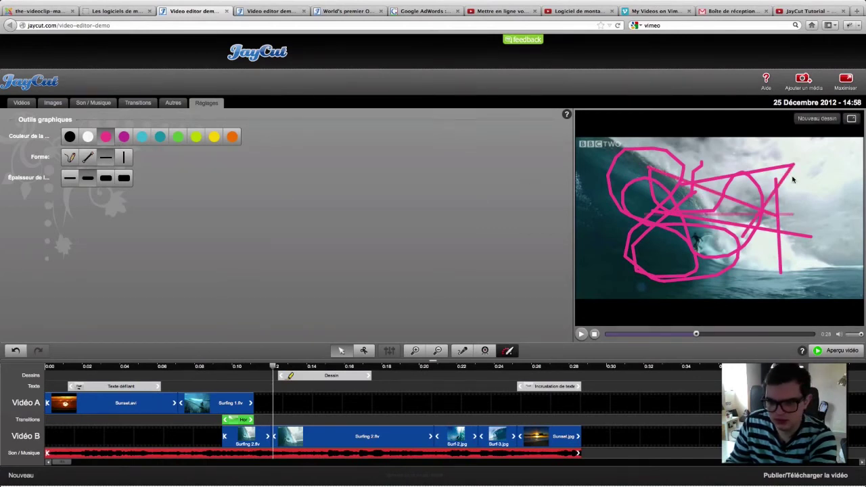
{"action": "left_click", "coordinate": [123, 157]}
{"action": "left_click_drag", "start_coordinate": [807, 167], "coordinate": [808, 274]}
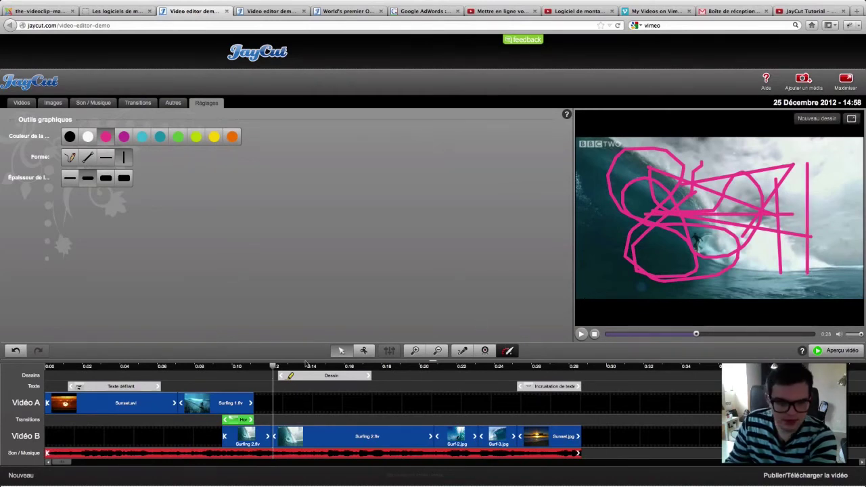
Step: Move the Dessin clip to start at about 0:07 and preview the edited video
{"action": "mouse_move", "coordinate": [300, 366]}
{"action": "left_mouse_down"}
{"action": "mouse_move", "coordinate": [311, 366]}
{"action": "mouse_move", "coordinate": [219, 377]}
{"action": "left_mouse_up"}
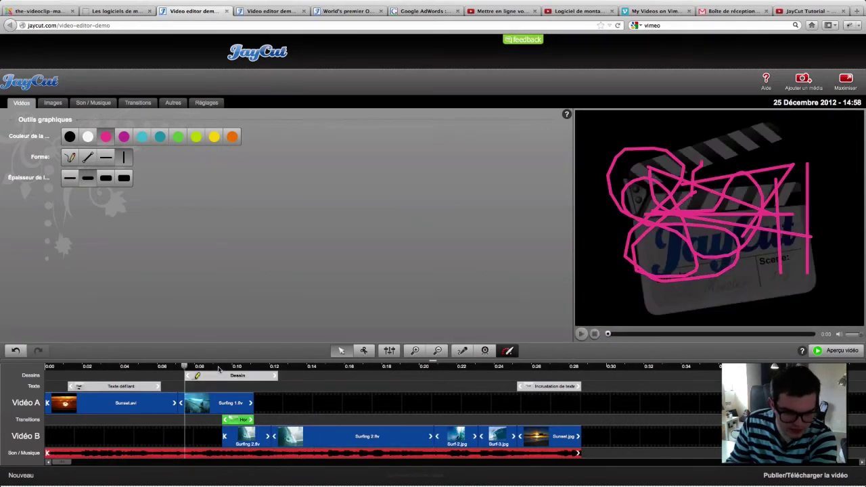
{"action": "left_click", "coordinate": [219, 366]}
{"action": "left_click", "coordinate": [227, 367]}
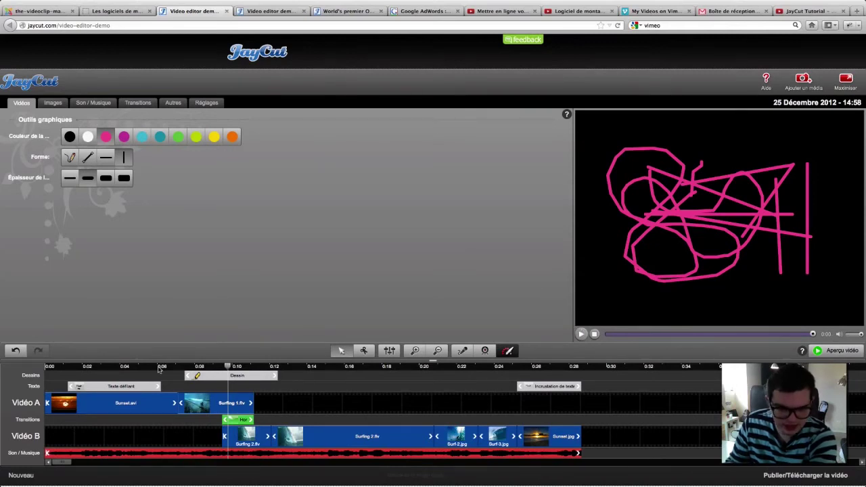
{"action": "left_click", "coordinate": [854, 352]}
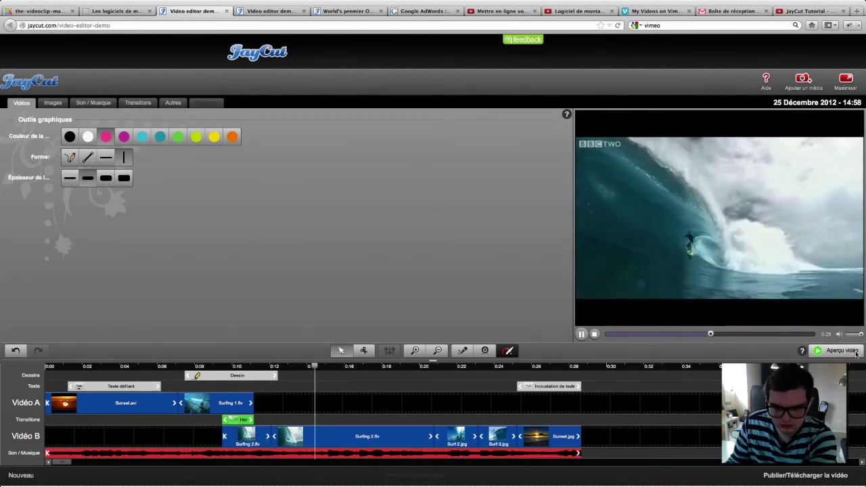
{"action": "left_click", "coordinate": [853, 353]}
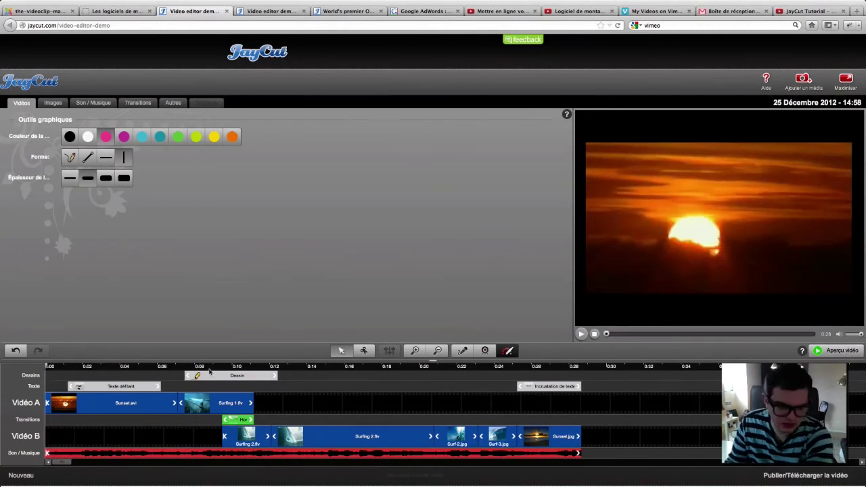
Step: Move the Dessin clip to start at about 0:09 and remove the Sunset.avi clip from track Vidéo A
{"action": "mouse_move", "coordinate": [233, 376]}
{"action": "left_mouse_down"}
{"action": "mouse_move", "coordinate": [344, 379]}
{"action": "mouse_move", "coordinate": [246, 376]}
{"action": "left_mouse_up"}
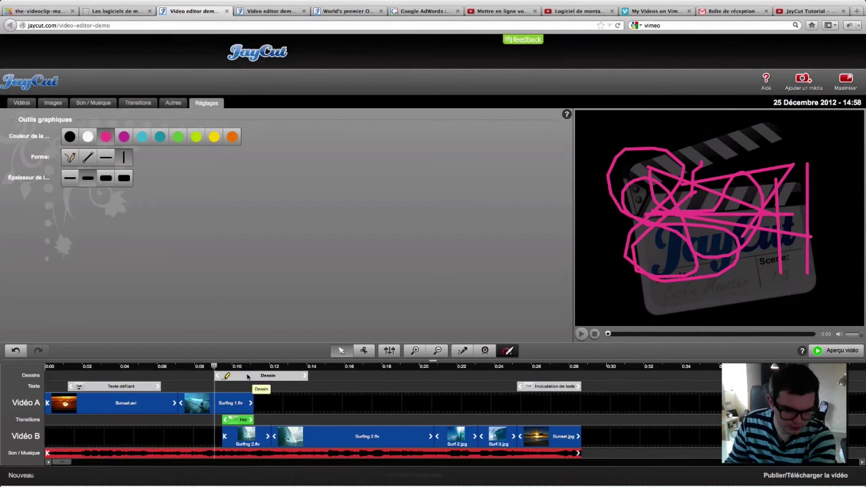
{"action": "left_click", "coordinate": [111, 402]}
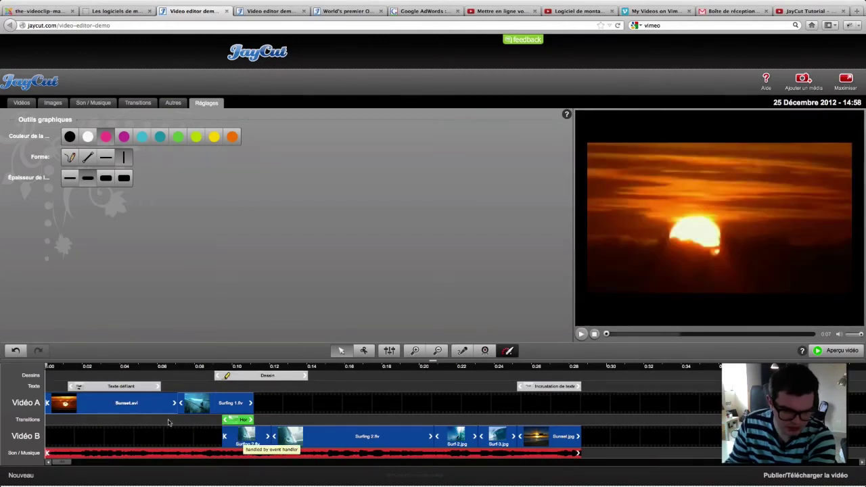
{"action": "left_click_drag", "start_coordinate": [116, 406], "coordinate": [190, 322]}
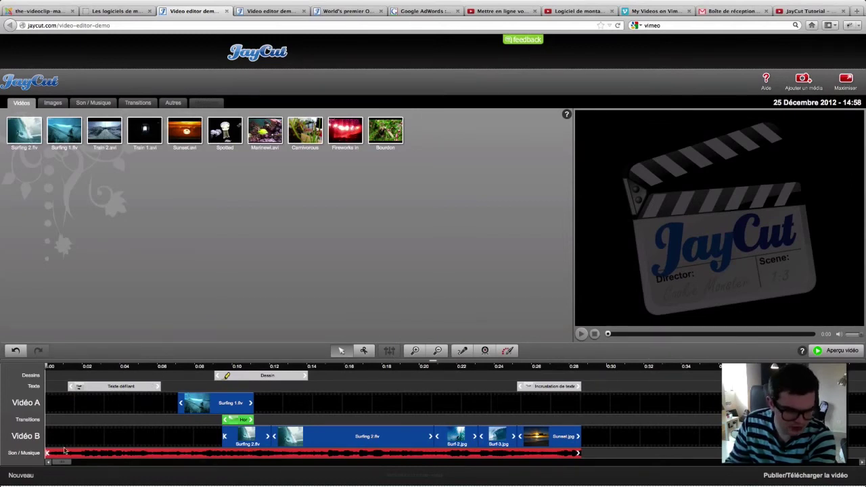
Step: Start a new empty project without saving the current one
{"action": "left_click", "coordinate": [21, 476]}
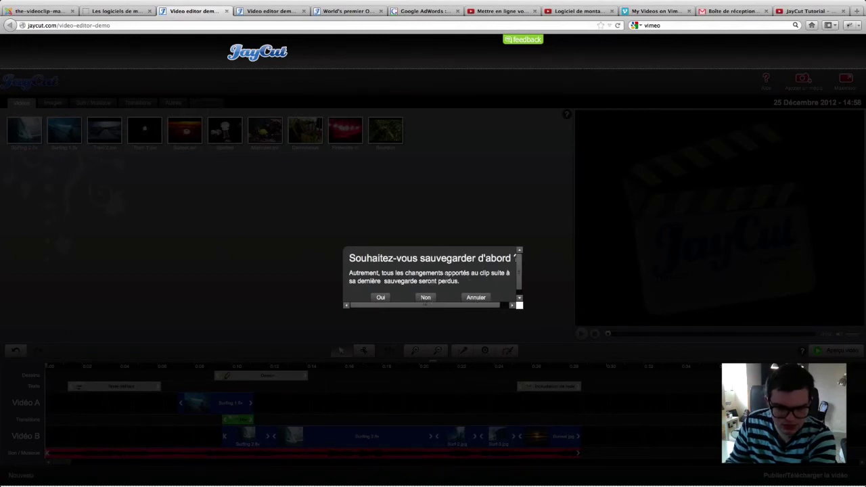
{"action": "left_click", "coordinate": [423, 298]}
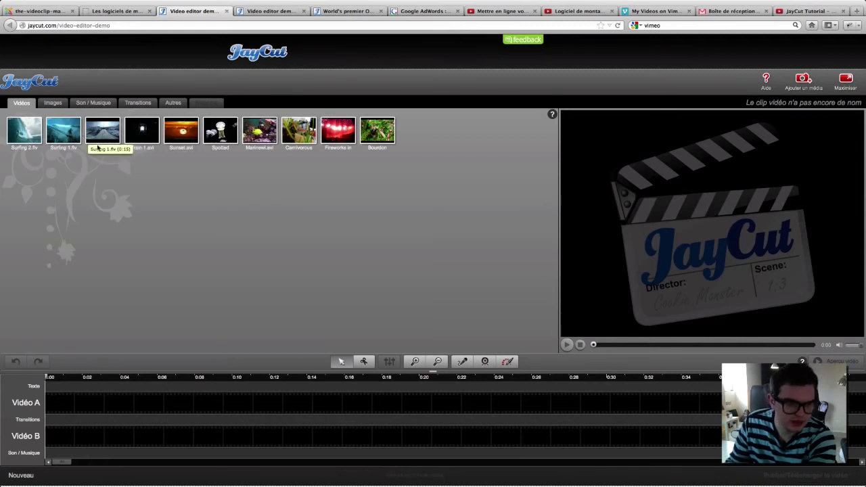
Step: Place Surfing 1.flv at the start of track Vidéo A and trim its end to about 0:05
{"action": "left_click_drag", "start_coordinate": [62, 132], "coordinate": [52, 407]}
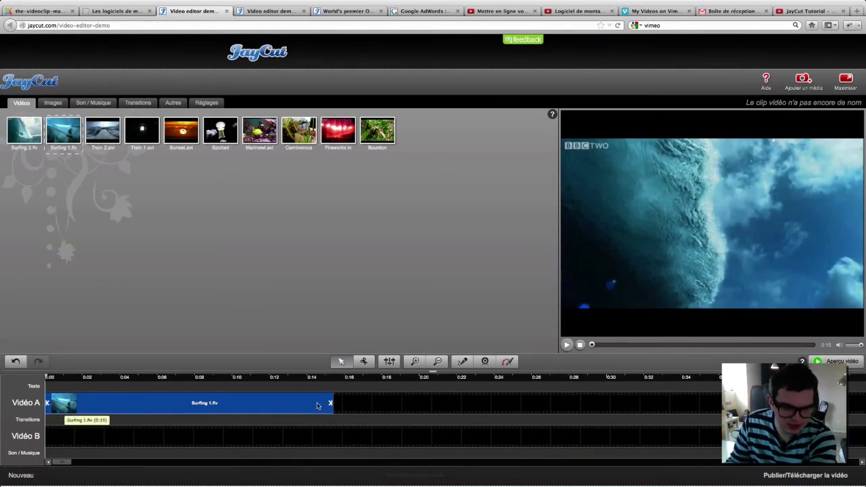
{"action": "left_click_drag", "start_coordinate": [331, 404], "coordinate": [354, 409]}
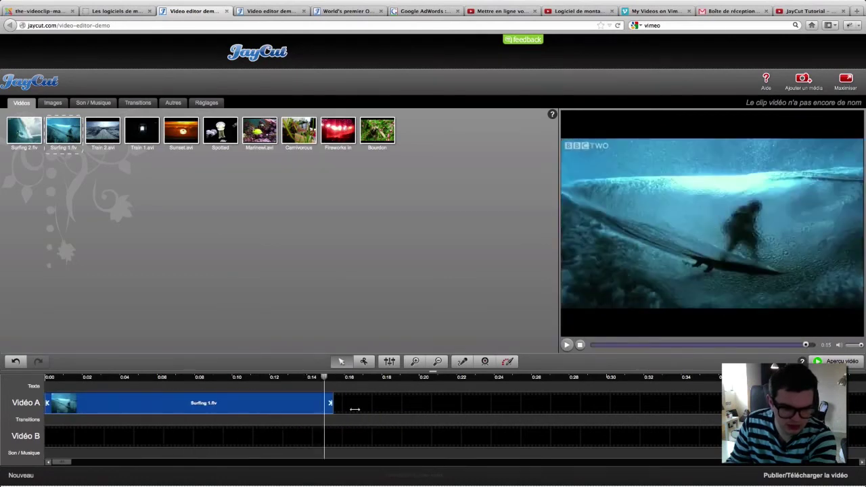
{"action": "left_click_drag", "start_coordinate": [418, 409], "coordinate": [76, 380]}
Step: Preview the trimmed Surfing 1.flv clip and pause playback at about 0:02
{"action": "left_click", "coordinate": [839, 361]}
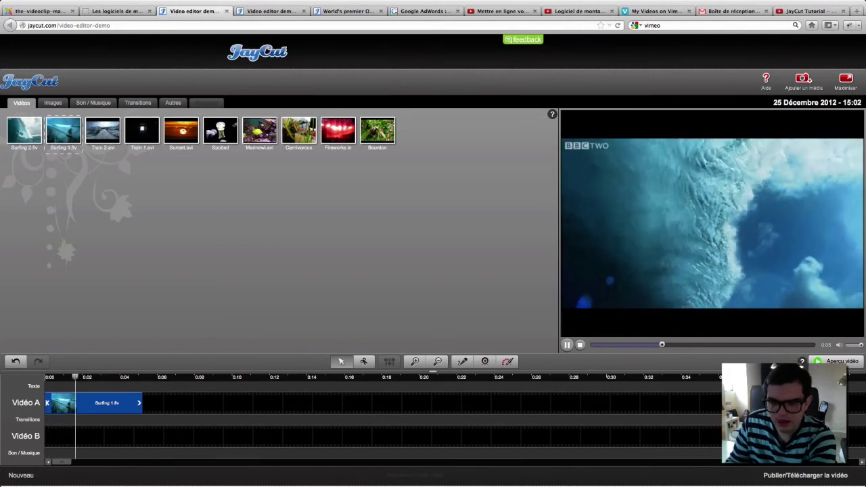
{"action": "left_click", "coordinate": [580, 344]}
{"action": "left_click", "coordinate": [567, 344]}
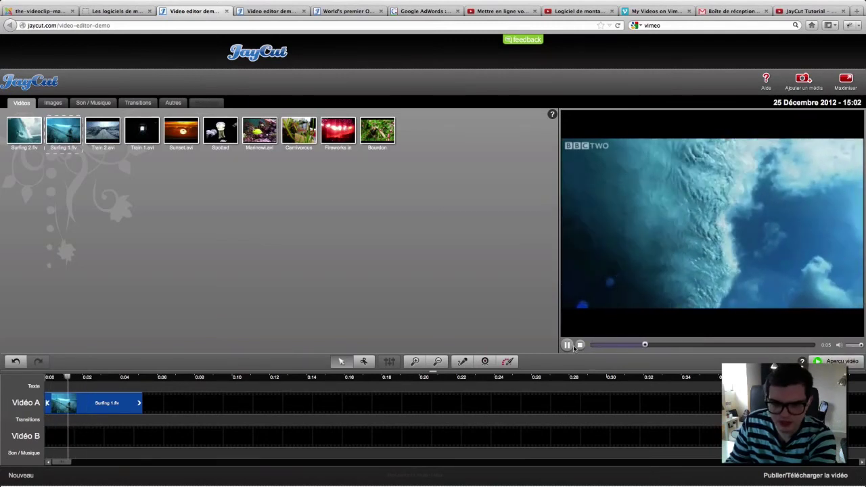
{"action": "left_click", "coordinate": [566, 345]}
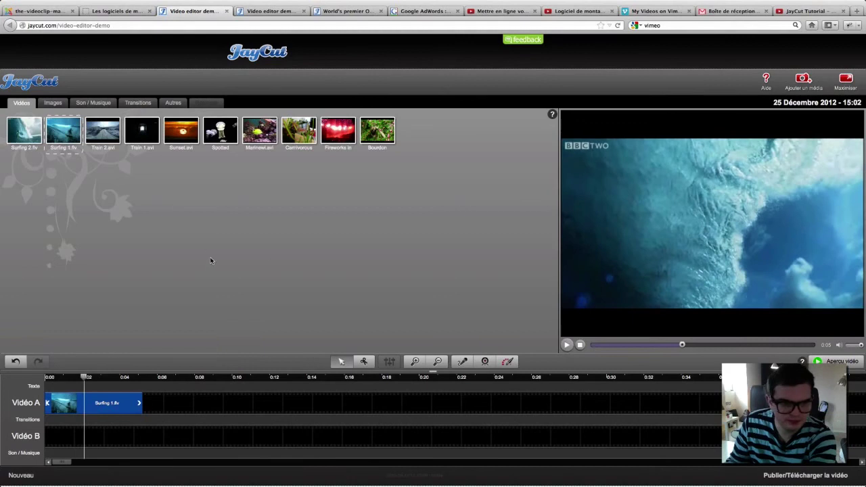
Step: Place the second music file at the start of the Son / Musique track and preview the edit with its sound
{"action": "left_click", "coordinate": [86, 103]}
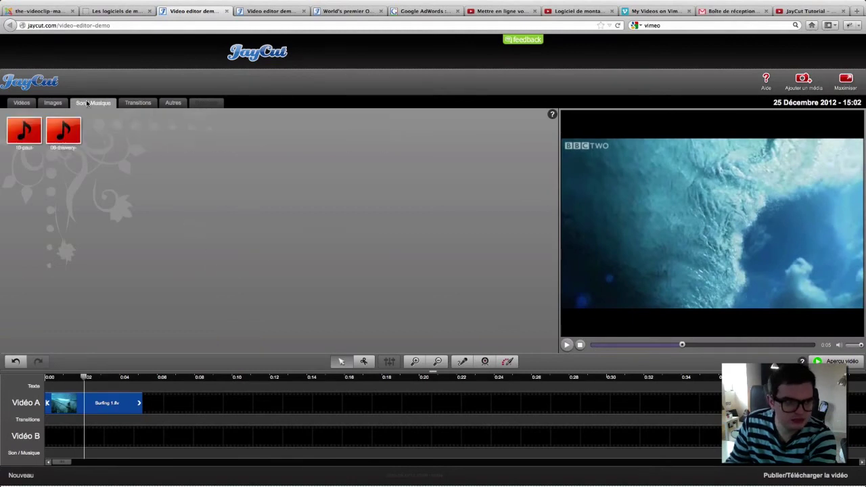
{"action": "left_click", "coordinate": [15, 137]}
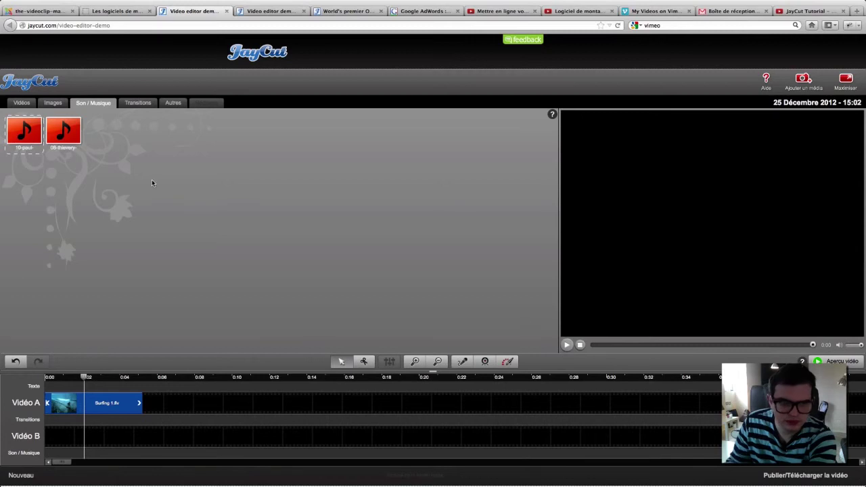
{"action": "left_click", "coordinate": [64, 137]}
{"action": "left_click", "coordinate": [566, 345]}
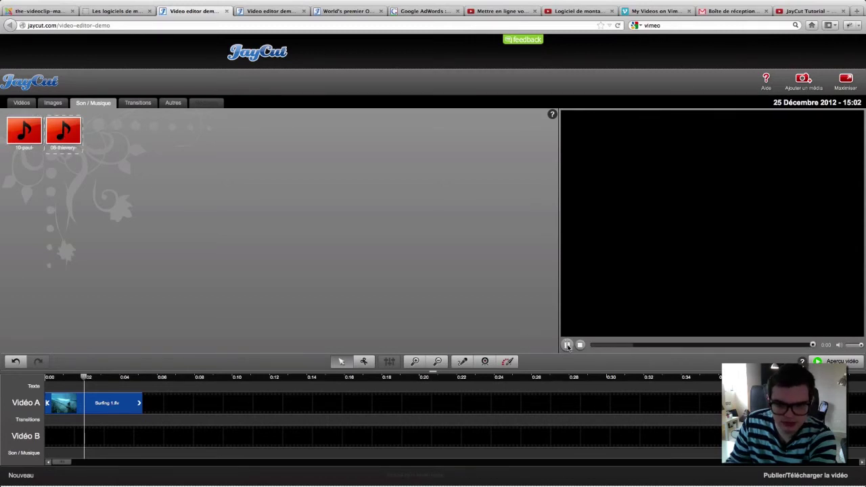
{"action": "left_click", "coordinate": [567, 345]}
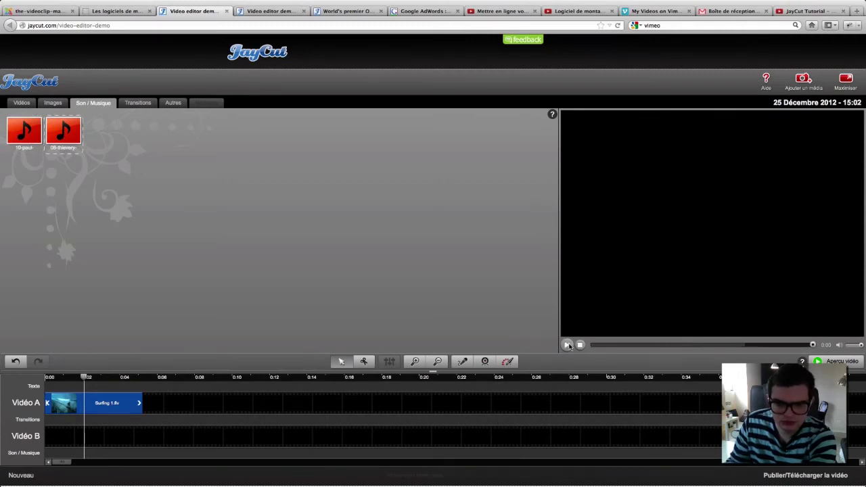
{"action": "left_click_drag", "start_coordinate": [56, 127], "coordinate": [50, 455]}
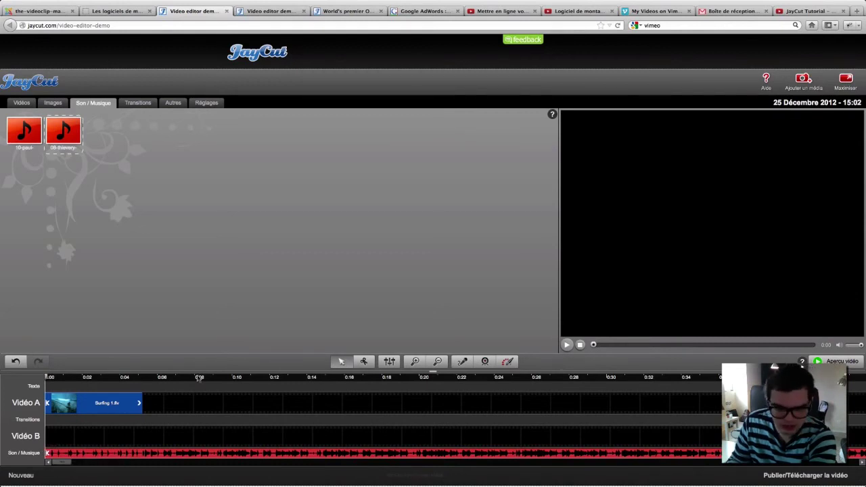
{"action": "left_click", "coordinate": [835, 361]}
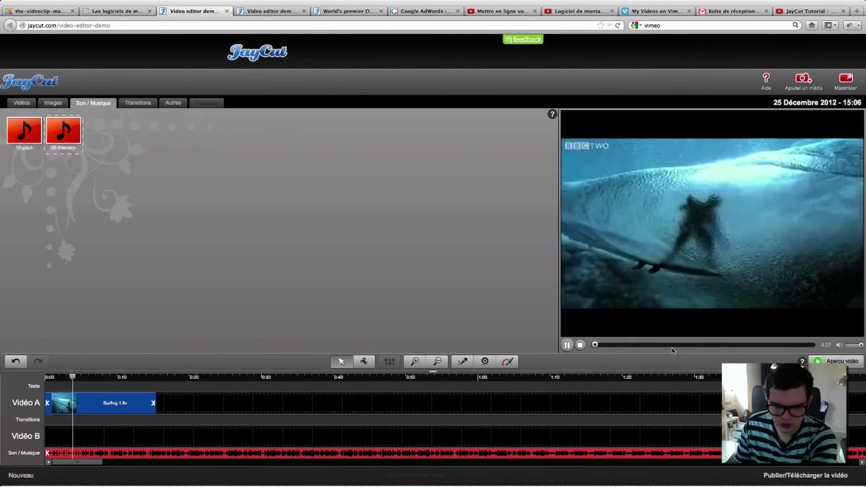
{"action": "left_click", "coordinate": [580, 346]}
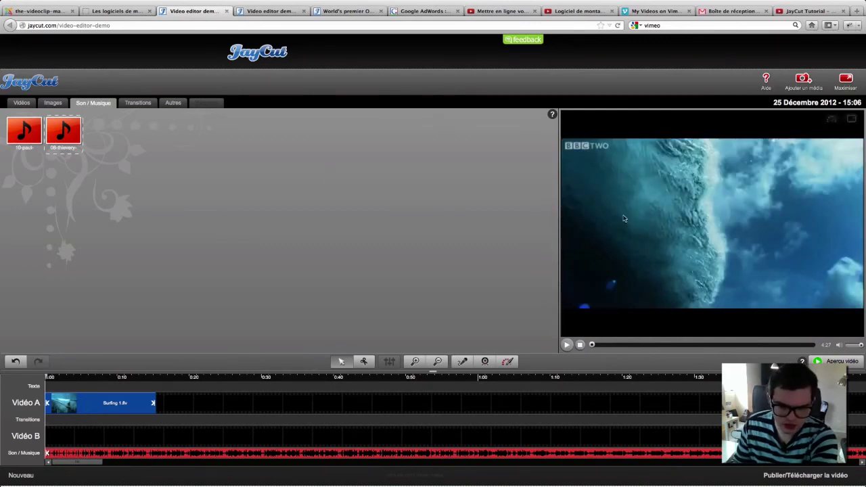
Step: Mute the sound of the Surfing 1.flv clip and preview the edit again
{"action": "left_click", "coordinate": [99, 405]}
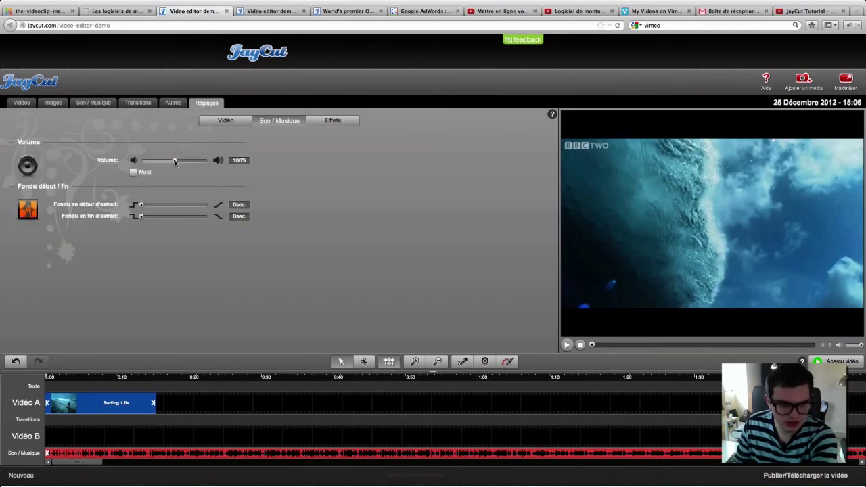
{"action": "left_click_drag", "start_coordinate": [174, 163], "coordinate": [136, 163]}
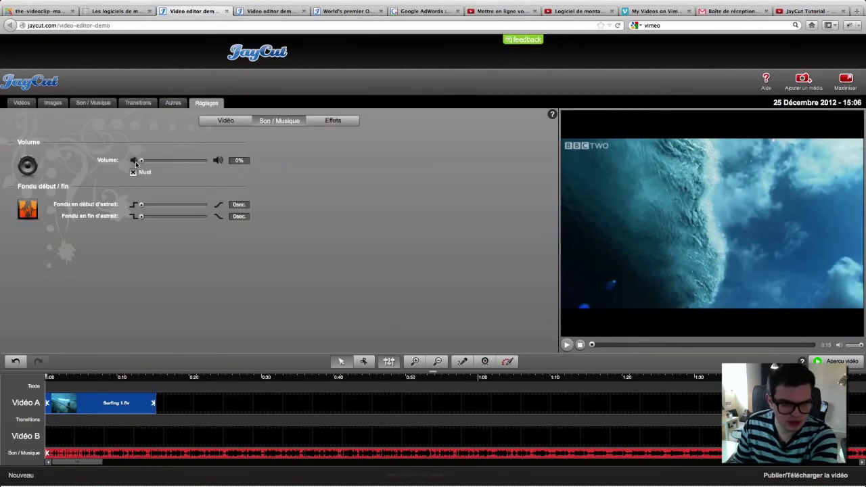
{"action": "left_click", "coordinate": [133, 173]}
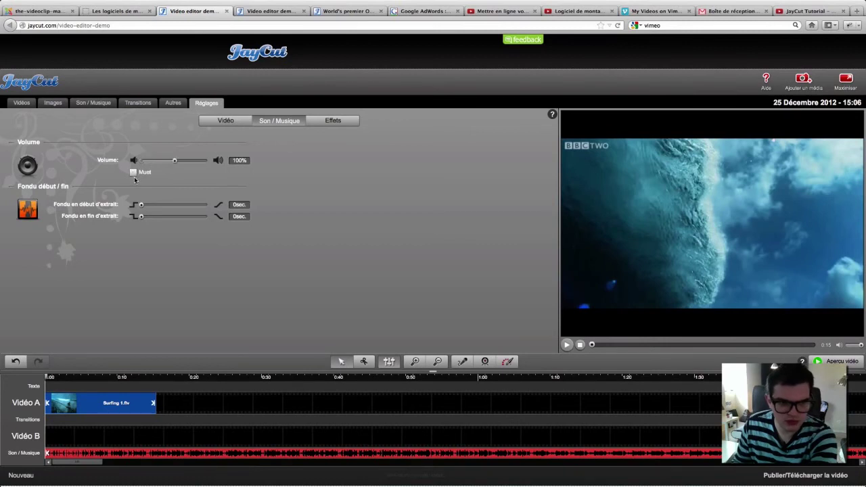
{"action": "left_click", "coordinate": [133, 173]}
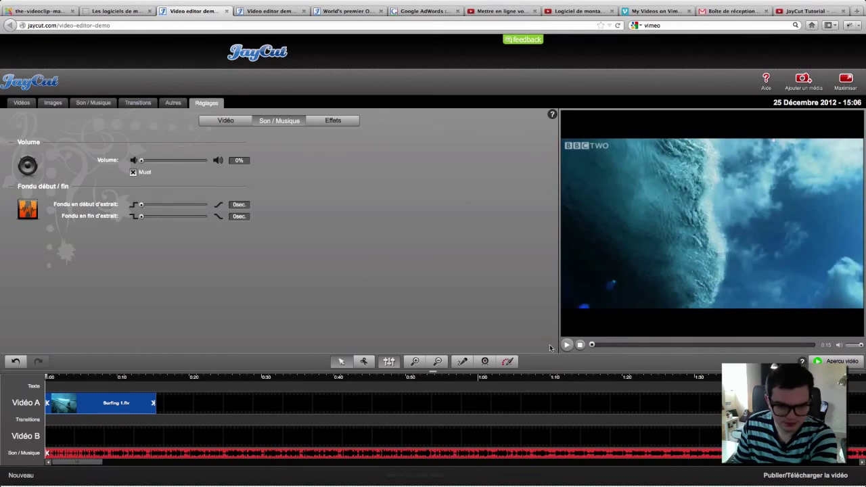
{"action": "left_click", "coordinate": [842, 361]}
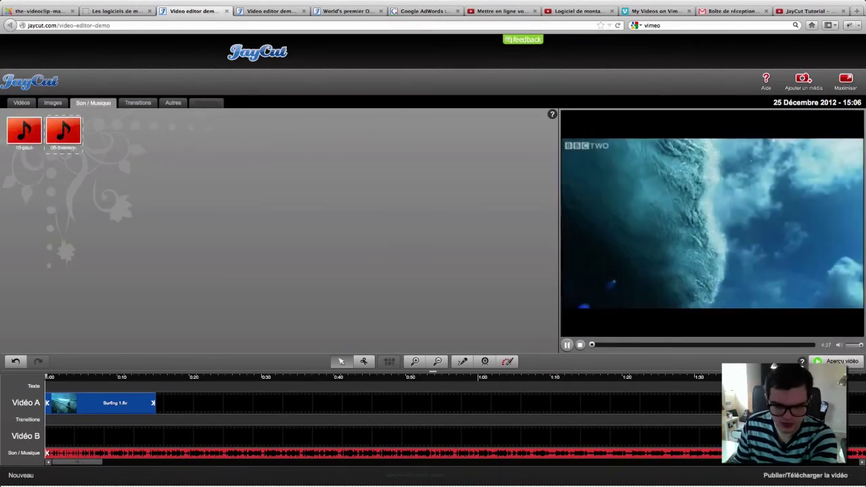
{"action": "left_click", "coordinate": [580, 345]}
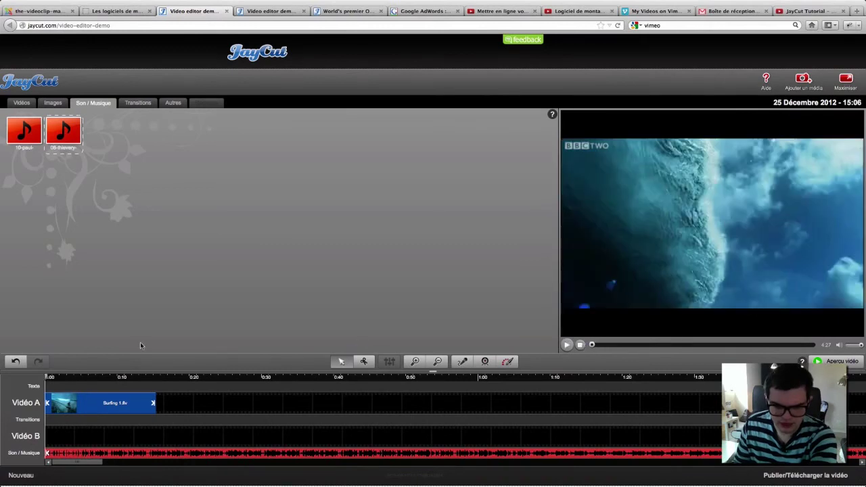
Step: Add Train 2.avi directly after Surfing 1.flv on track Vidéo A and mute its sound
{"action": "left_click", "coordinate": [44, 103]}
{"action": "left_click", "coordinate": [28, 104]}
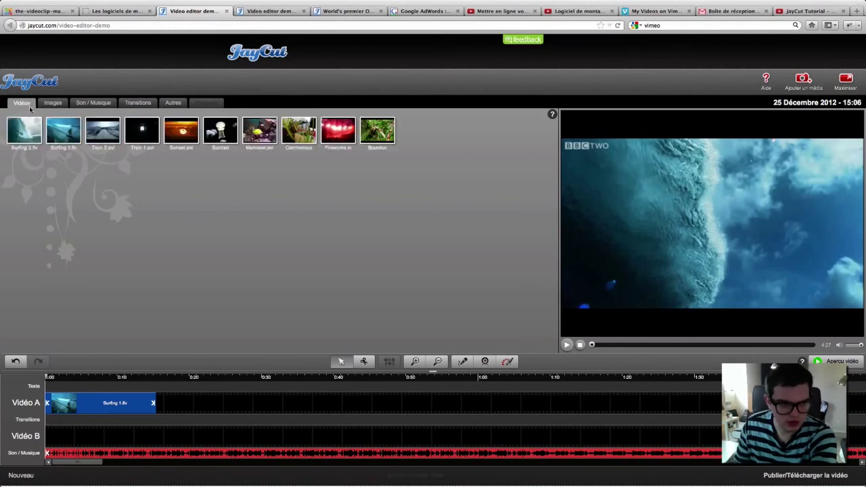
{"action": "left_click_drag", "start_coordinate": [103, 132], "coordinate": [266, 405]}
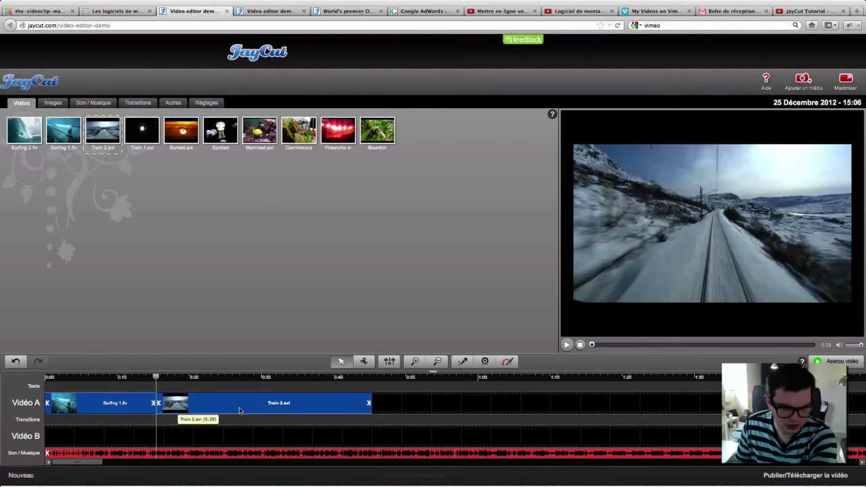
{"action": "left_click", "coordinate": [395, 362]}
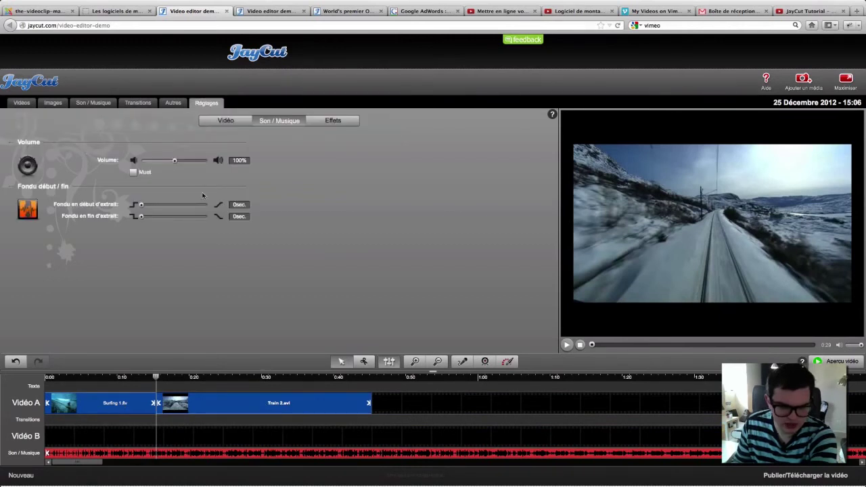
{"action": "left_click", "coordinate": [132, 173]}
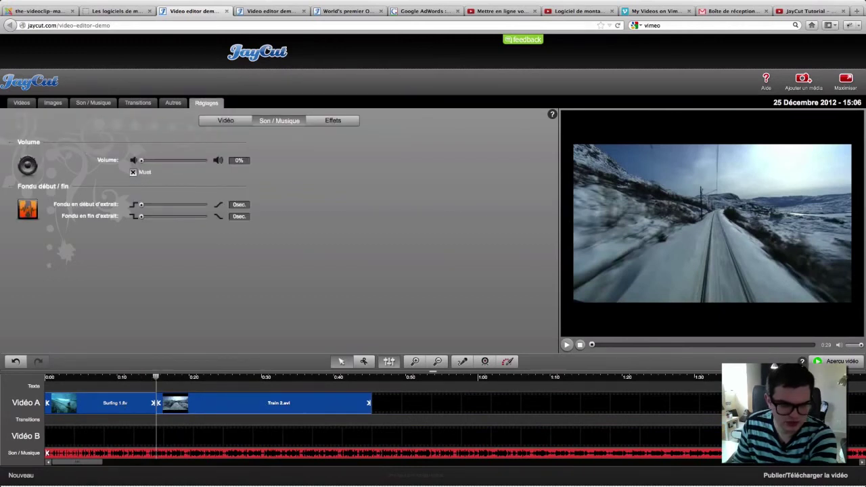
Step: Add a Dissoudre transition over the cut between Surfing 1.flv and Train 2.avi and move the playhead to about 0:11
{"action": "left_click", "coordinate": [145, 377]}
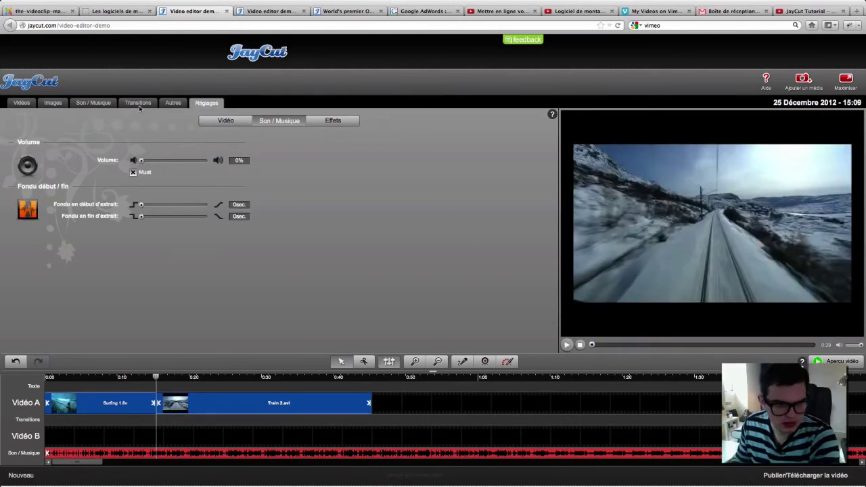
{"action": "left_click", "coordinate": [139, 104]}
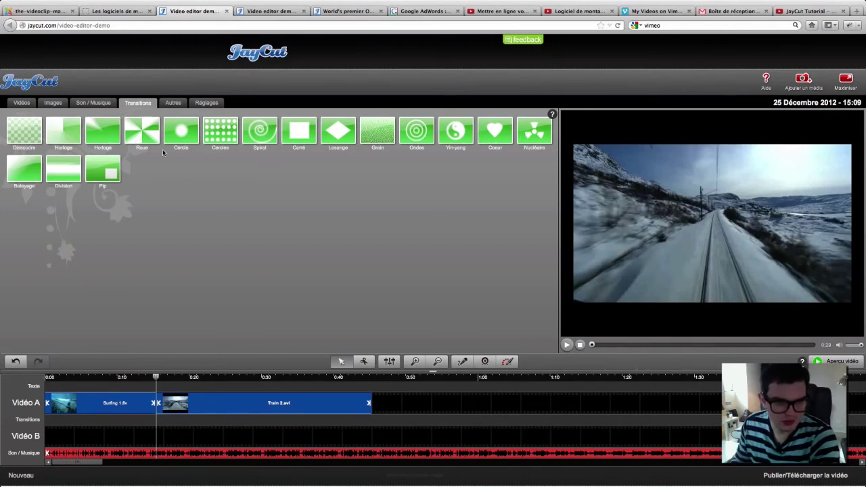
{"action": "left_click_drag", "start_coordinate": [24, 138], "coordinate": [158, 422]}
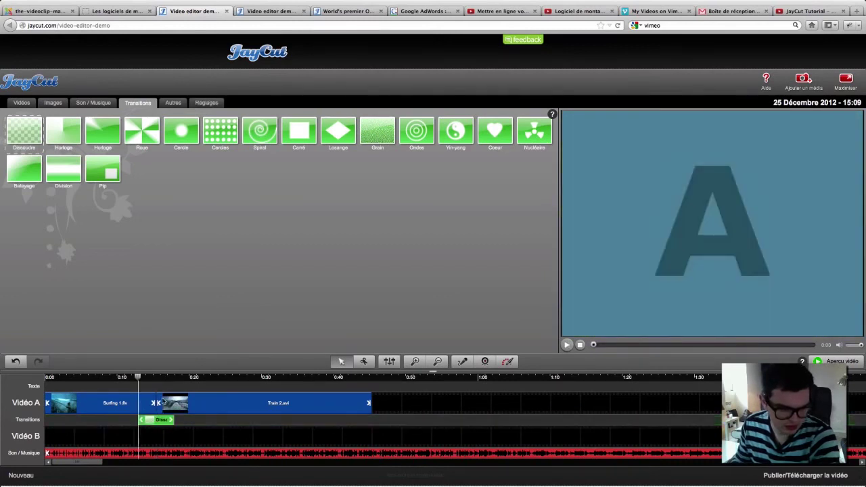
{"action": "mouse_move", "coordinate": [138, 374]}
{"action": "left_mouse_down"}
{"action": "mouse_move", "coordinate": [175, 378]}
{"action": "mouse_move", "coordinate": [128, 378]}
{"action": "left_mouse_up"}
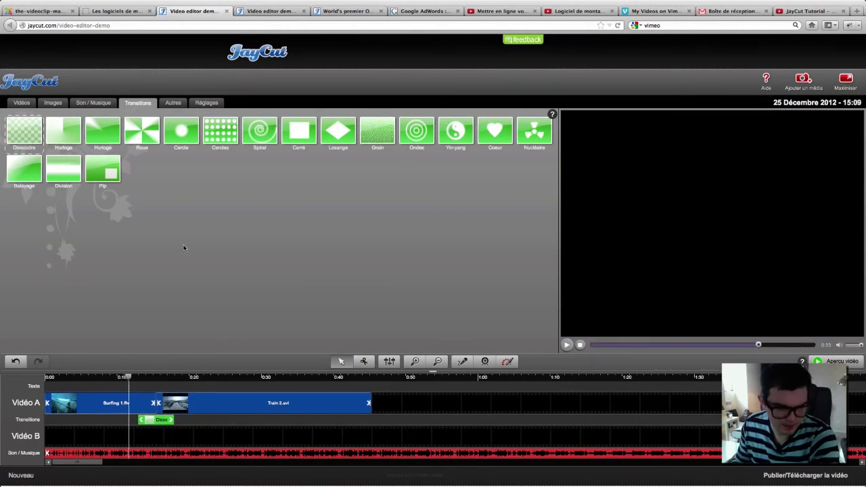
Step: Place the image Surf-3.jpg directly after Train 2.avi on track Vidéo A and check it at about 0:47
{"action": "left_click", "coordinate": [54, 103]}
{"action": "left_click_drag", "start_coordinate": [102, 135], "coordinate": [387, 407]}
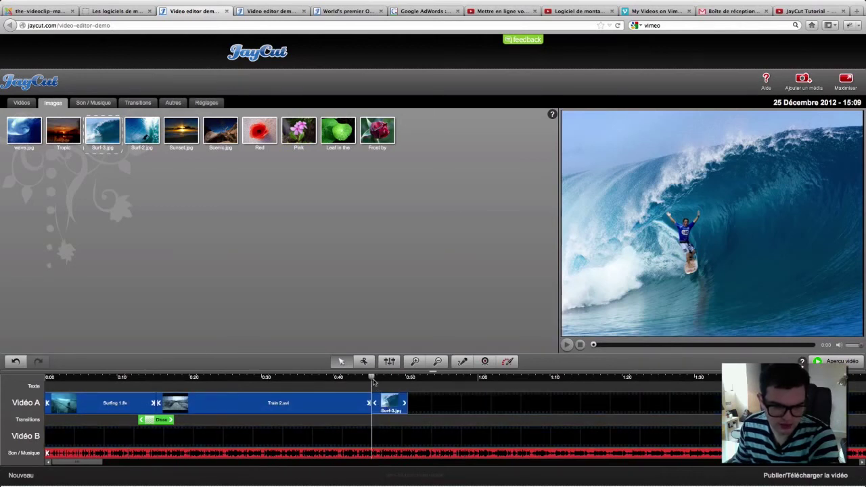
{"action": "left_click_drag", "start_coordinate": [369, 379], "coordinate": [387, 377]}
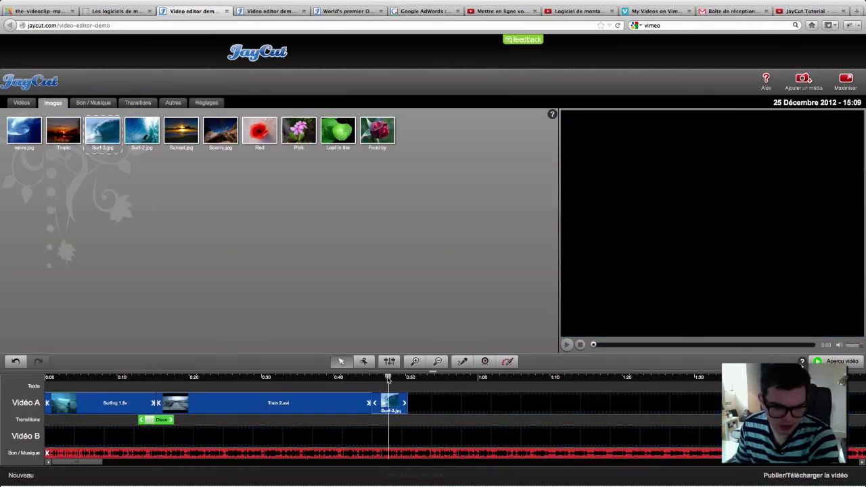
Step: Add a Texte simple title above Train 2.avi at about 0:29 with the text "c'est un texte"
{"action": "left_click", "coordinate": [170, 103]}
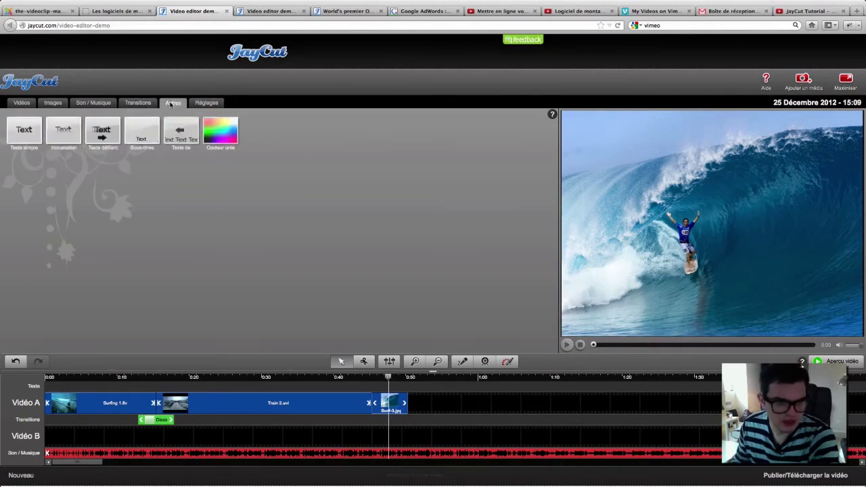
{"action": "left_click_drag", "start_coordinate": [21, 138], "coordinate": [273, 386]}
{"action": "left_click", "coordinate": [196, 200]}
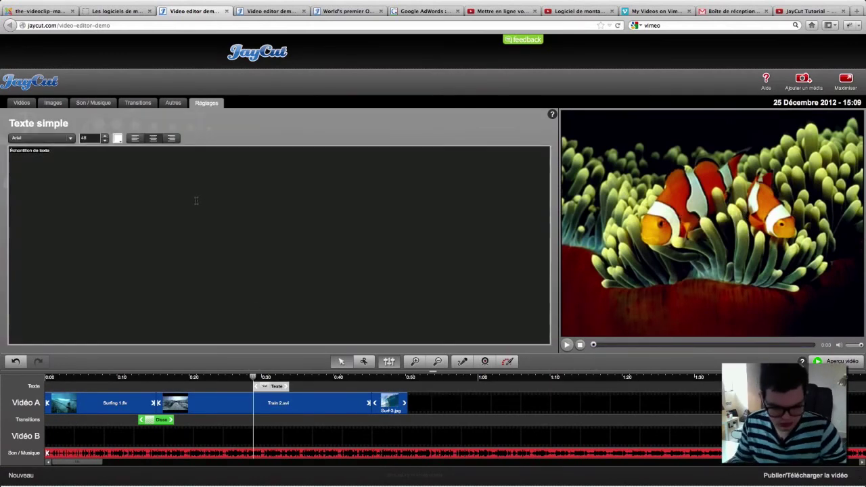
{"action": "type", "text": "c'est "}
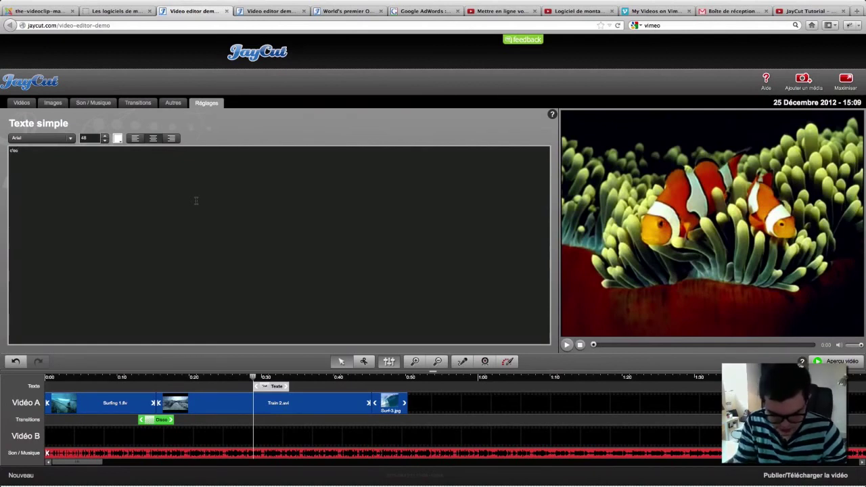
{"action": "type", "text": "un texte"}
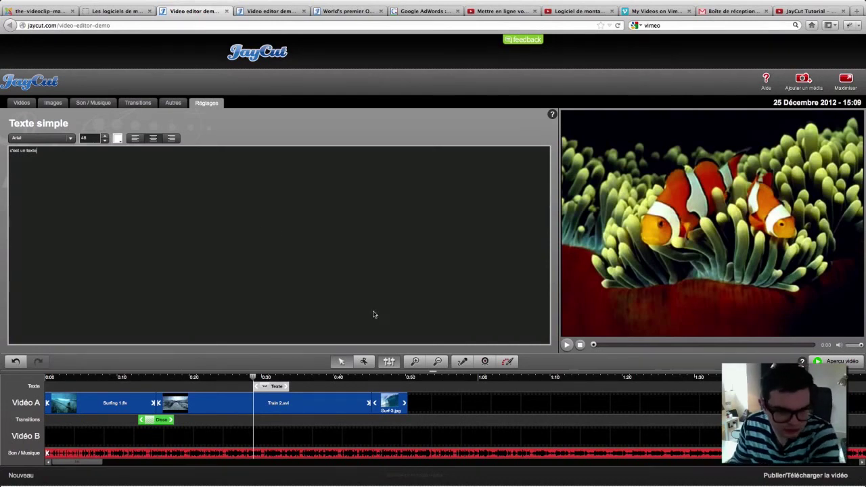
Step: Move the title clip on the Texte track to start at about 0:26
{"action": "left_click_drag", "start_coordinate": [238, 379], "coordinate": [270, 381]}
{"action": "left_click", "coordinate": [274, 387]}
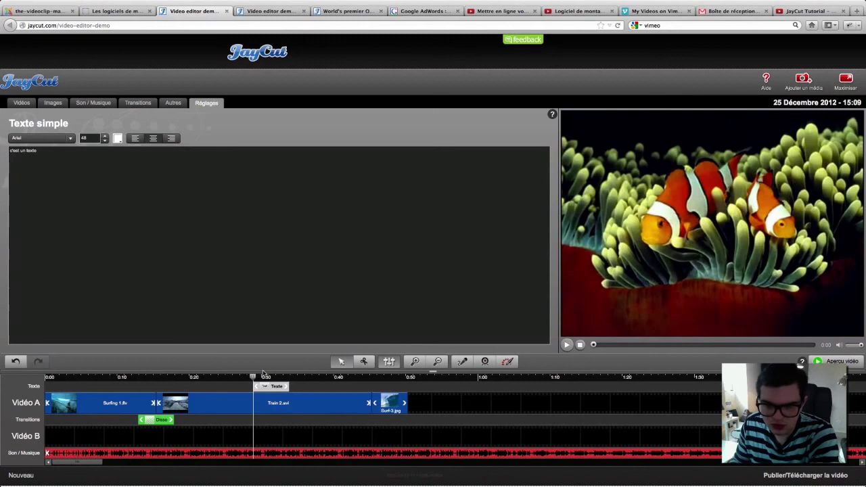
{"action": "left_click", "coordinate": [274, 378]}
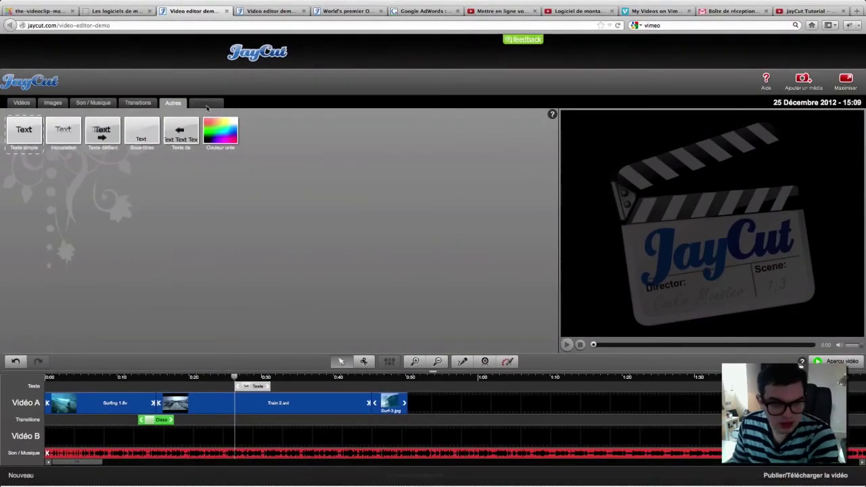
Step: Set the color saturation of the Train 2.avi clip to 0%
{"action": "left_click", "coordinate": [223, 400]}
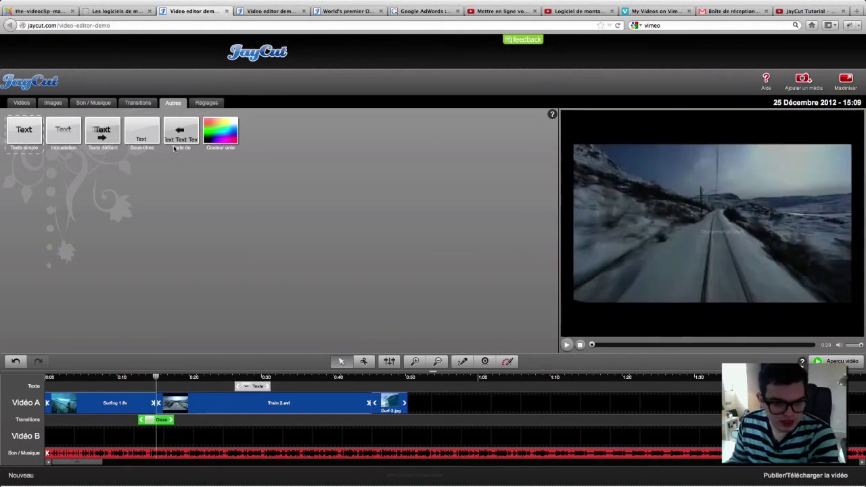
{"action": "left_click", "coordinate": [207, 103]}
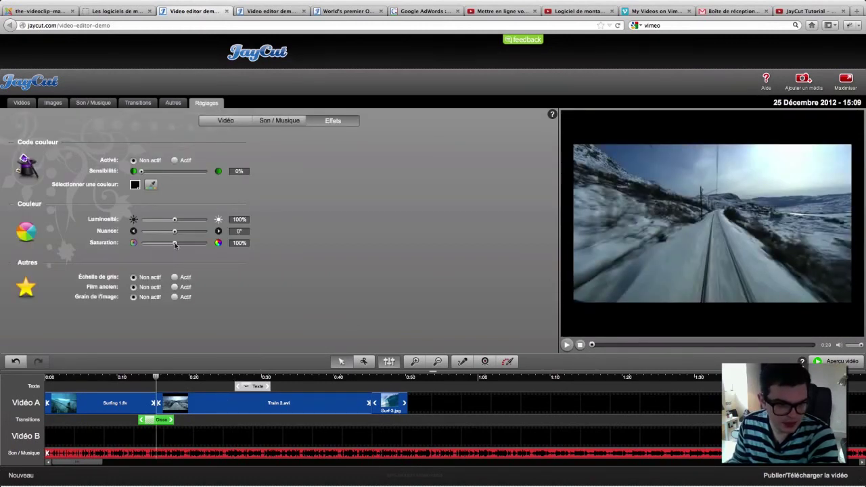
{"action": "left_click_drag", "start_coordinate": [162, 247], "coordinate": [126, 248]}
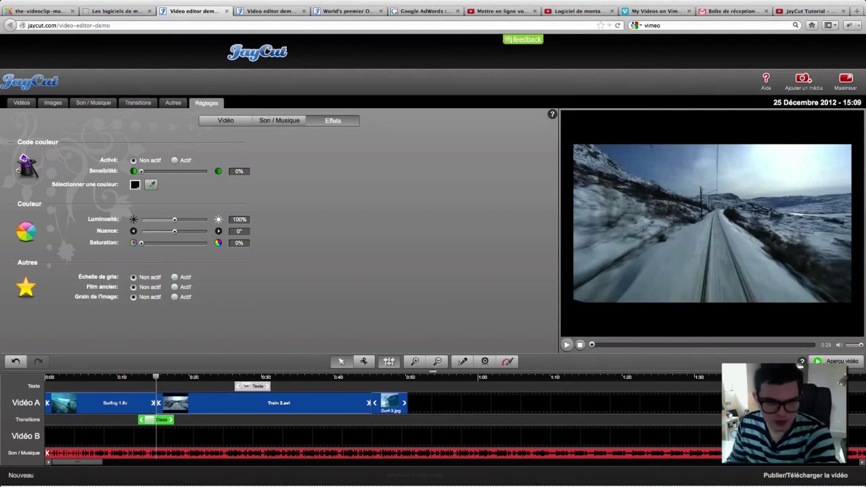
Step: Examine the publishing options for exporting the clip to YouTube on the Internet, up to the title and description form, and close them without publishing
{"action": "left_click", "coordinate": [812, 477]}
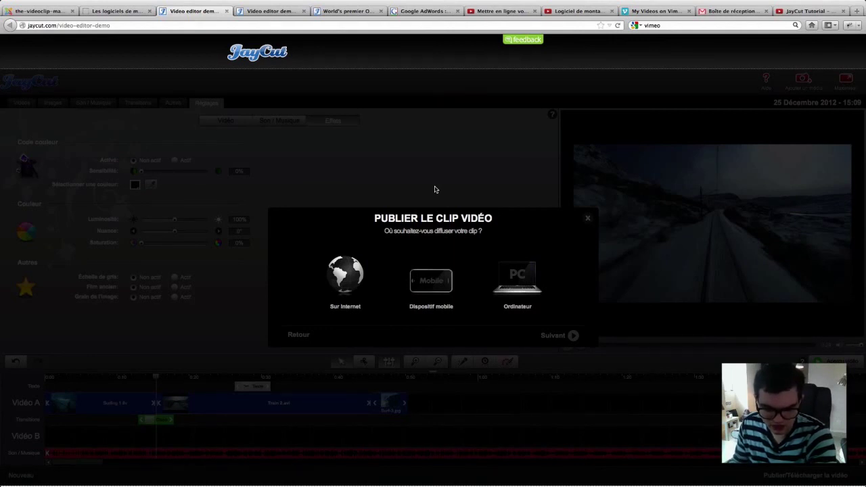
{"action": "left_click", "coordinate": [349, 281]}
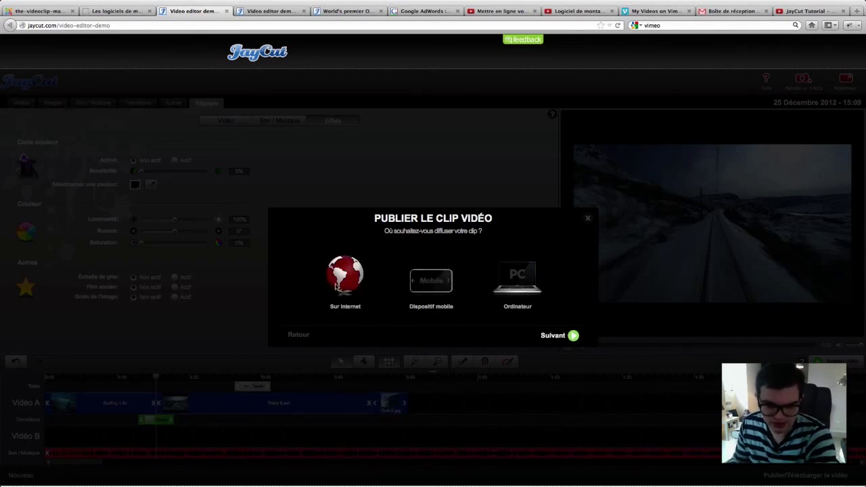
{"action": "left_click", "coordinate": [568, 336]}
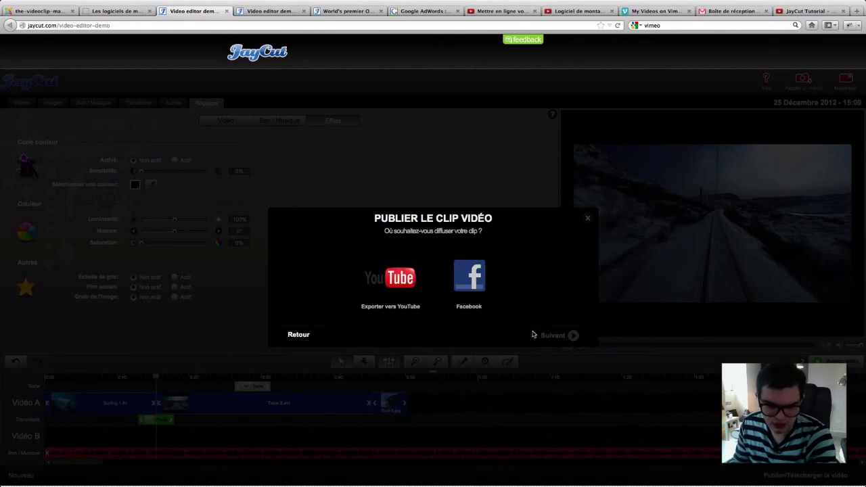
{"action": "left_click", "coordinate": [400, 273]}
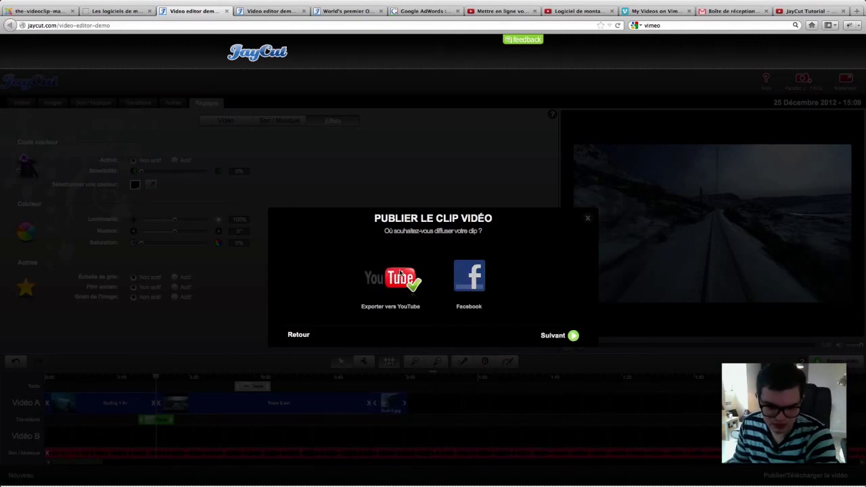
{"action": "left_click", "coordinate": [573, 336]}
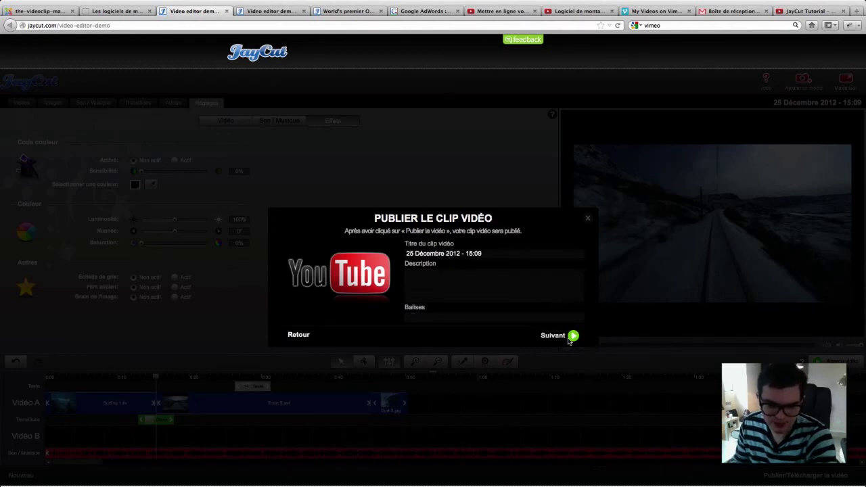
{"action": "left_click", "coordinate": [588, 219]}
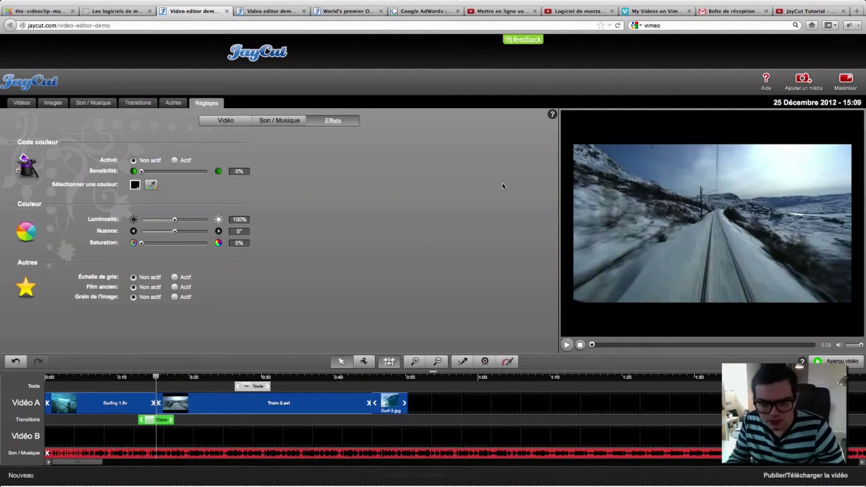